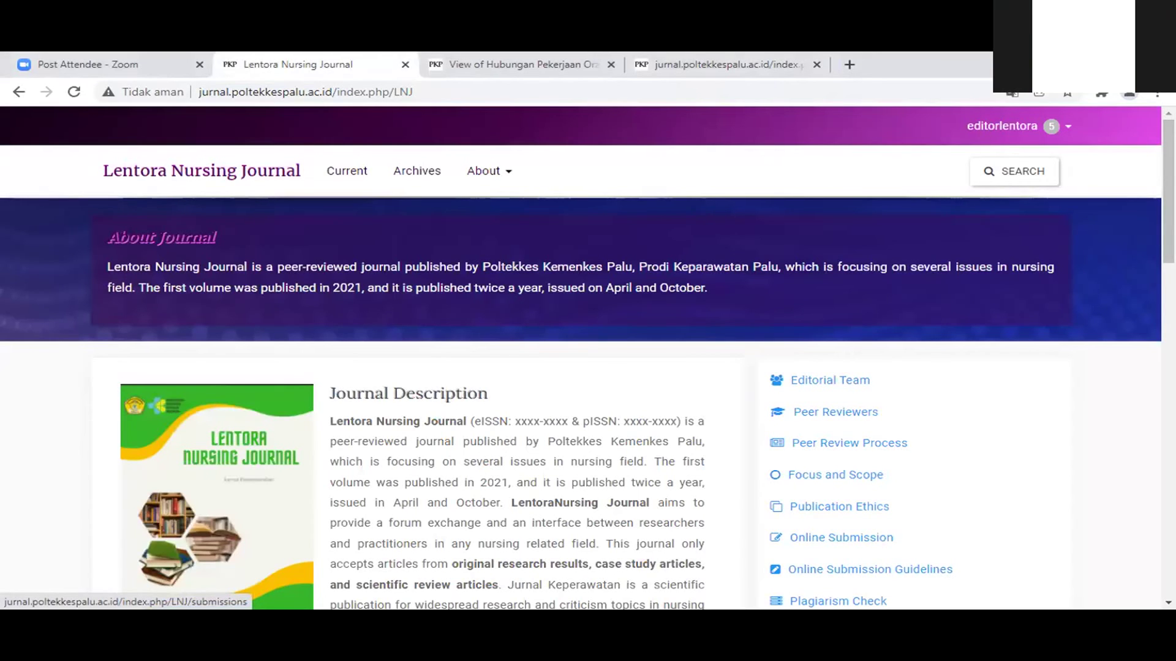
- Go to the journal's editorial dashboard and list the unassigned submissions
left_click(1001, 126)
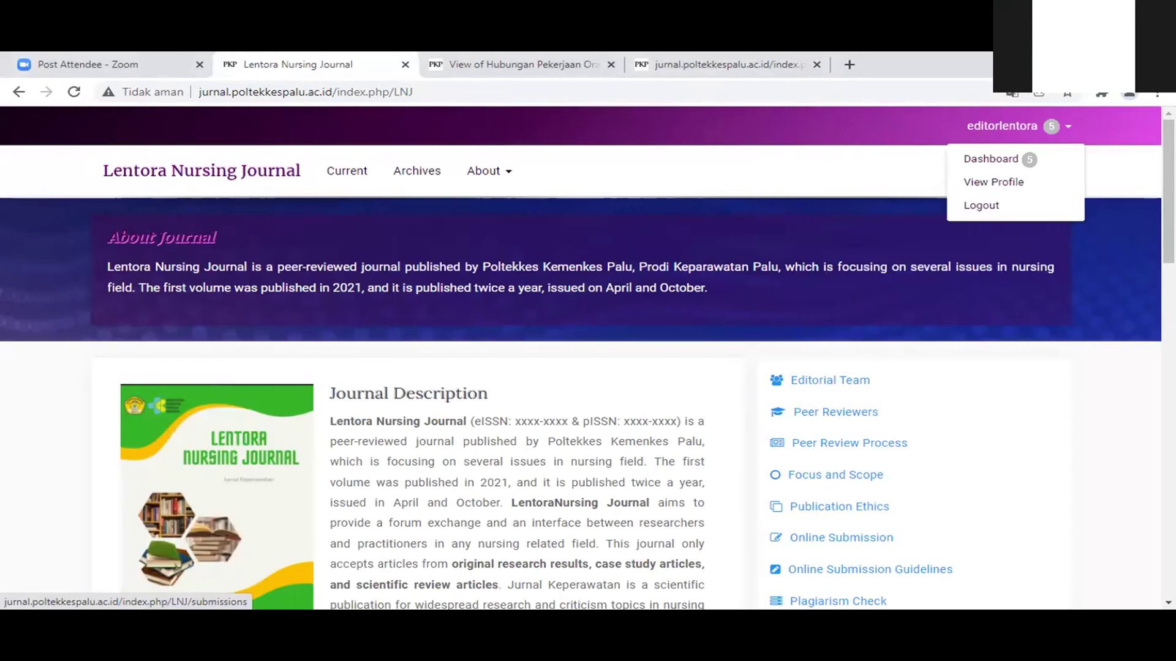
left_click(1013, 159)
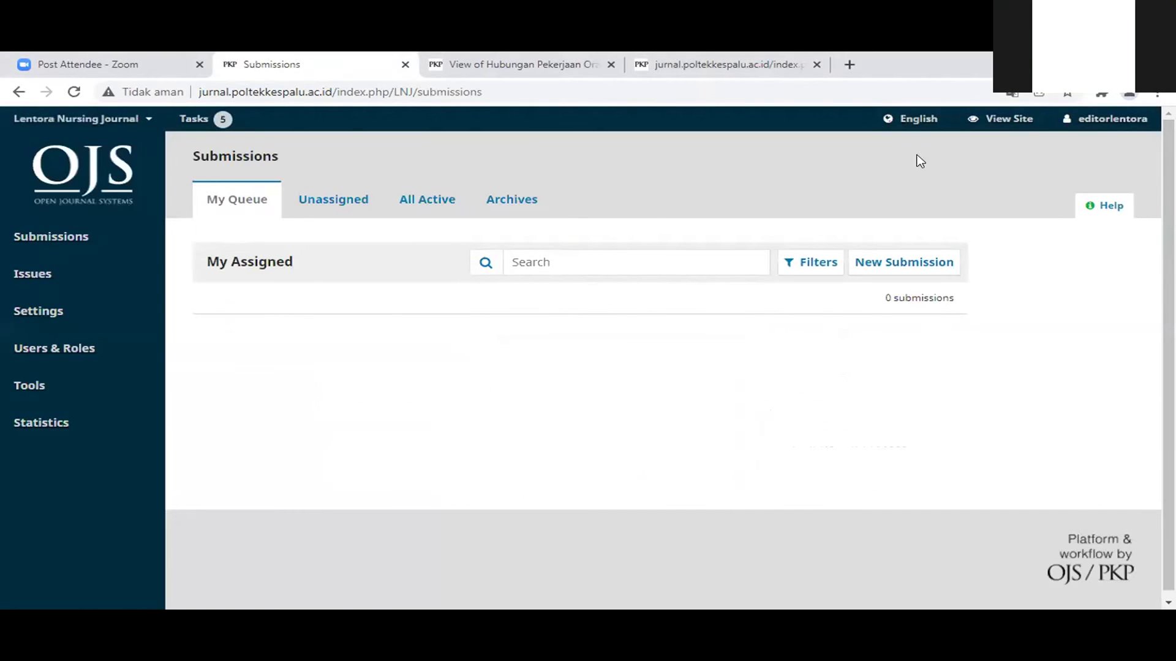
left_click(325, 207)
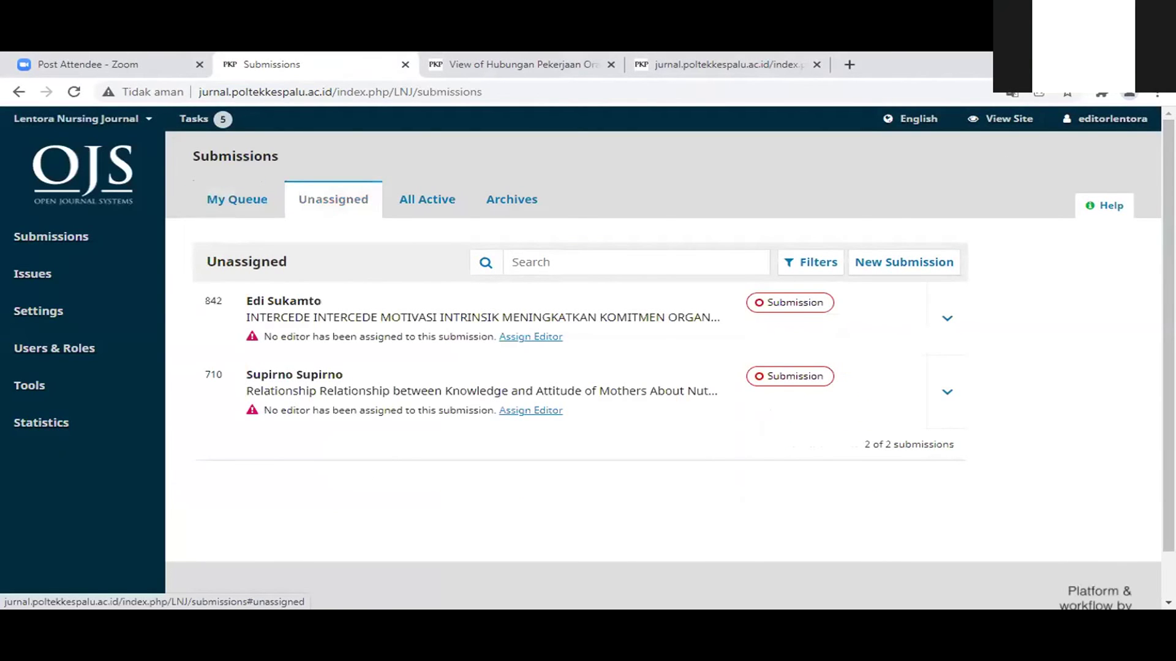
scroll(1127, 158, "down", 1)
scroll(1127, 158, "up", 1)
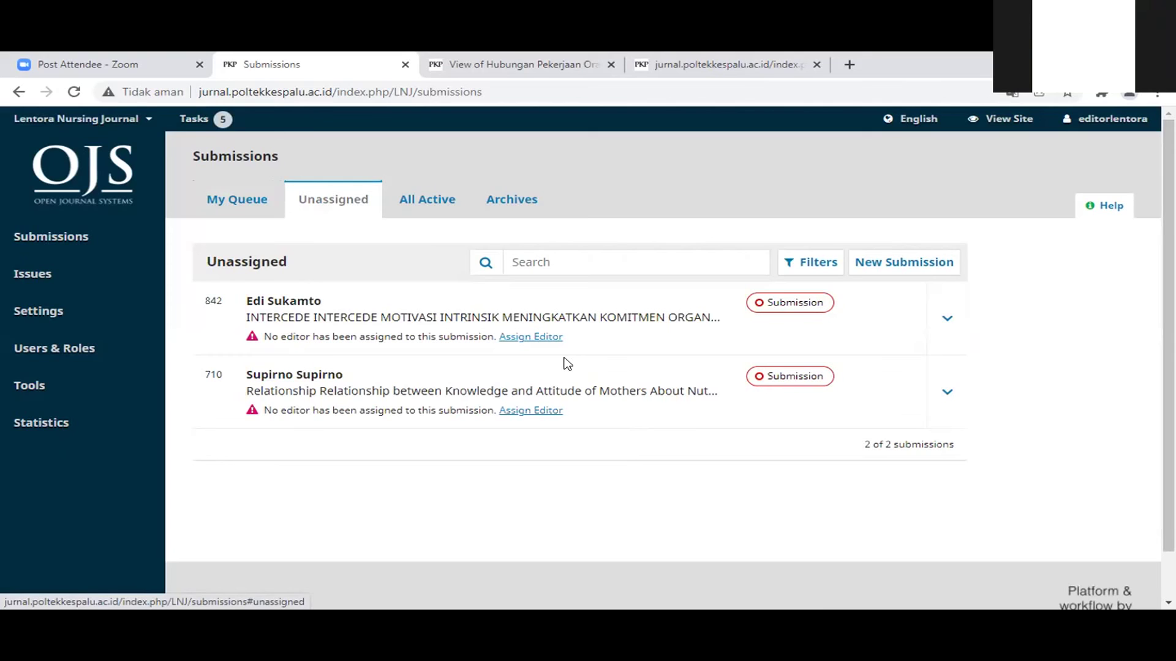
- Start assigning an editor to submission 842 and select the fourth journal editor in the user list
left_click(536, 338)
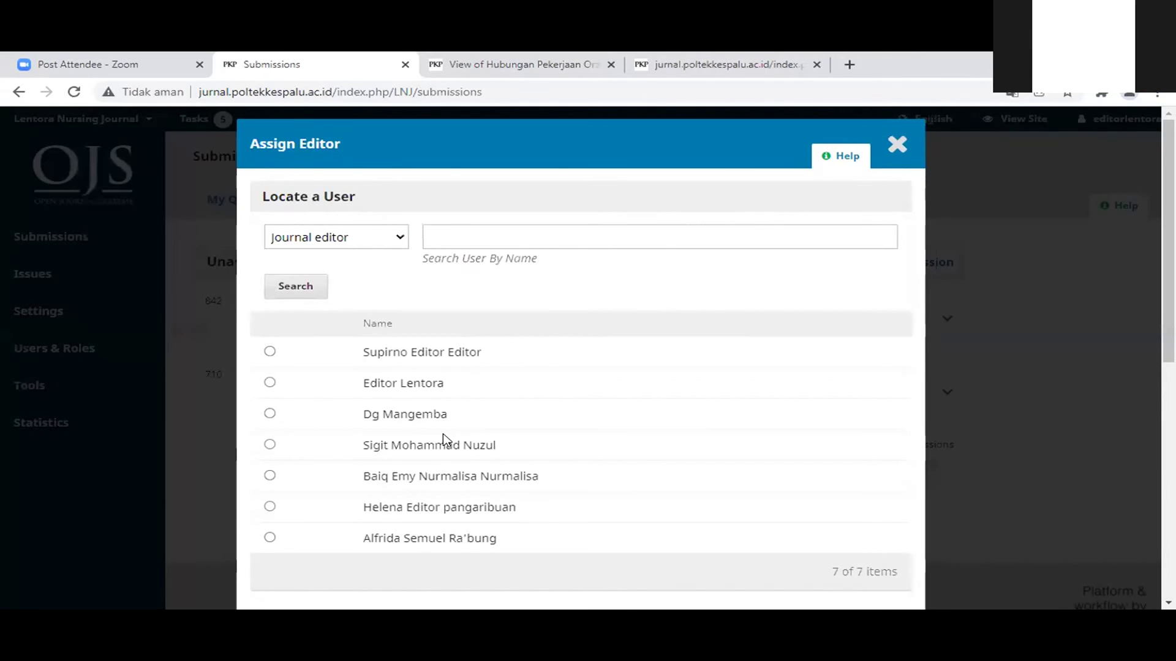
left_click(270, 445)
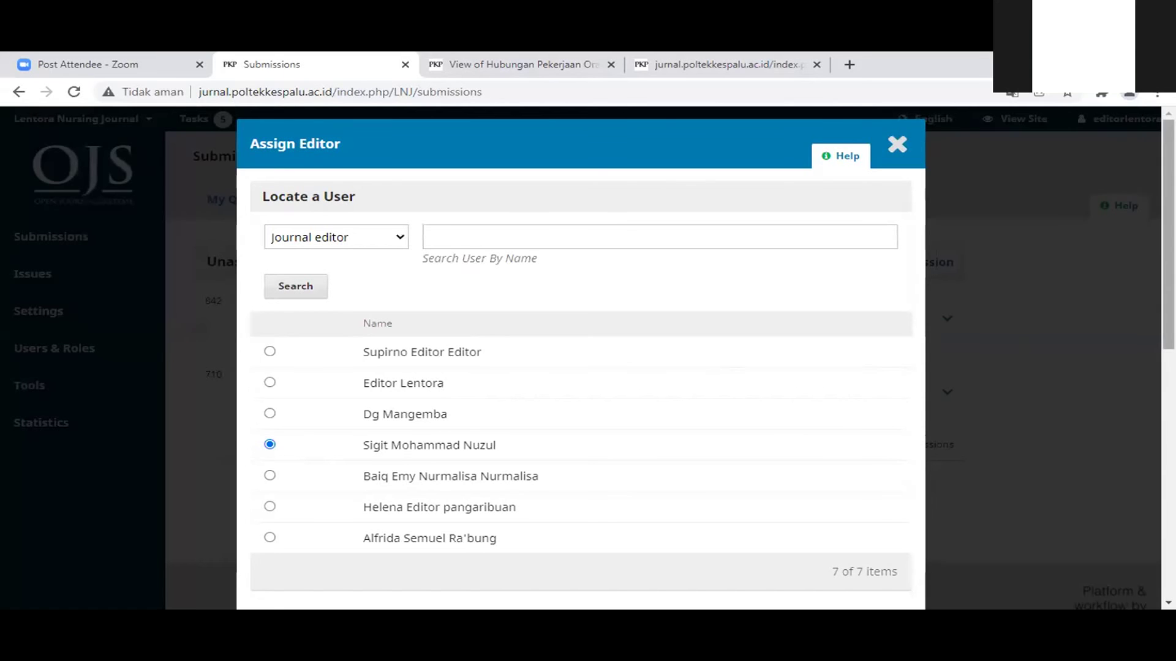
scroll(581, 358, "down", 5)
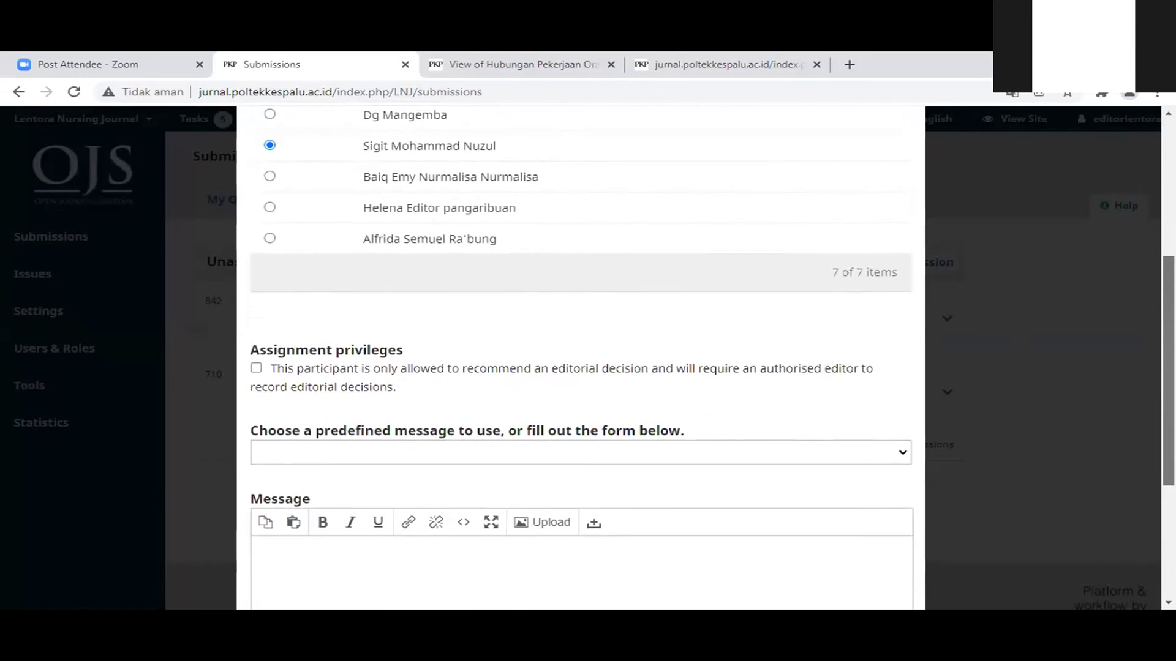
scroll(581, 358, "down", 3)
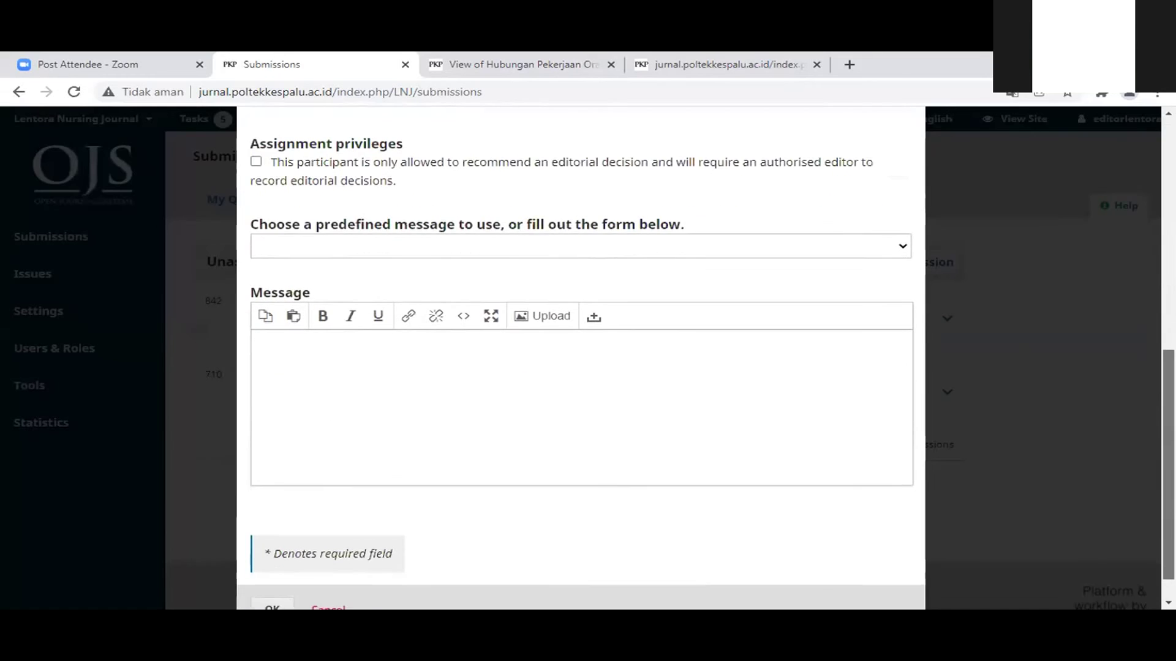
- Write the message "tolong di cek sesuai templete", confirm the editor assignment and dismiss the notifications
left_click(729, 337)
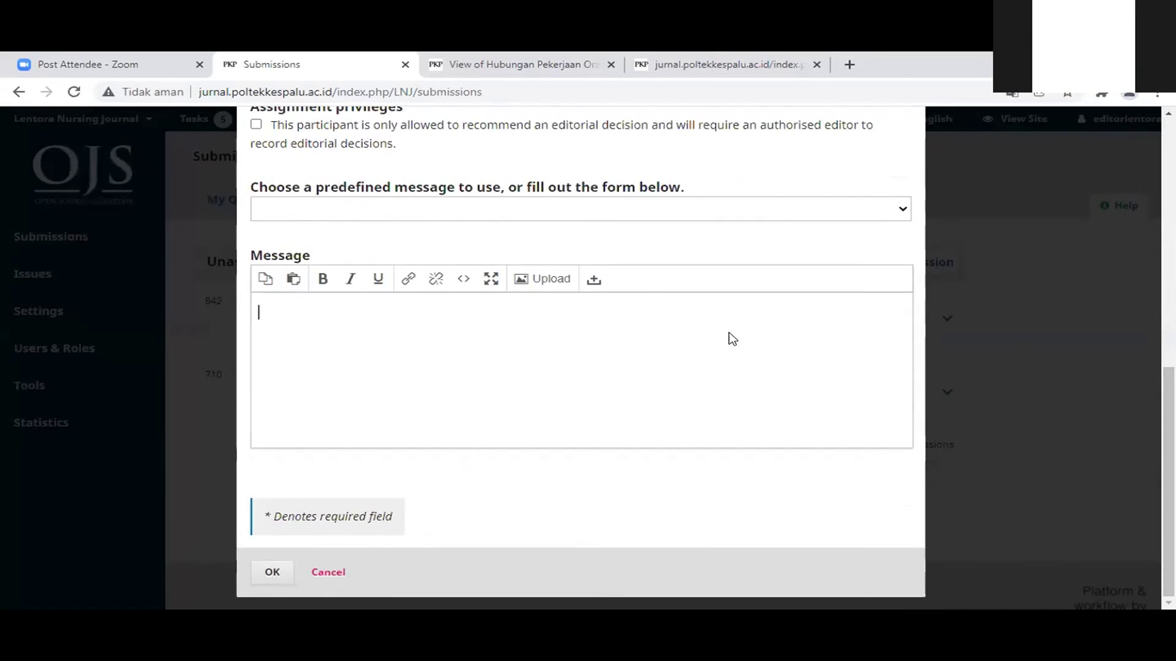
type("d")
key("BackSpace")
type("t")
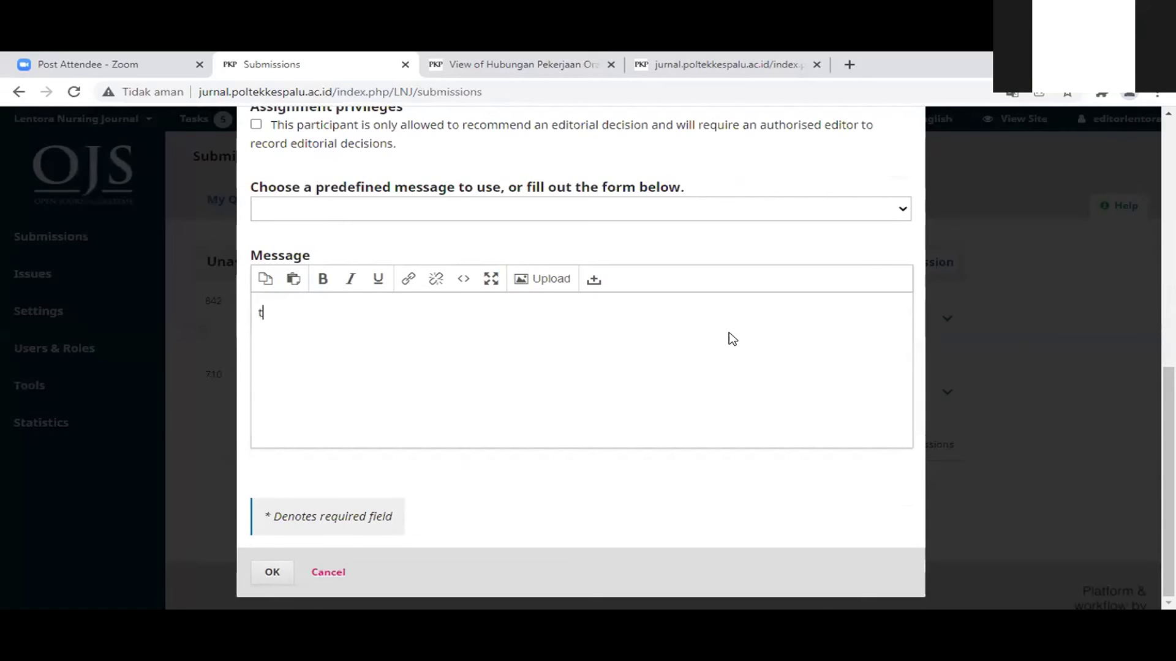
type("olong di c")
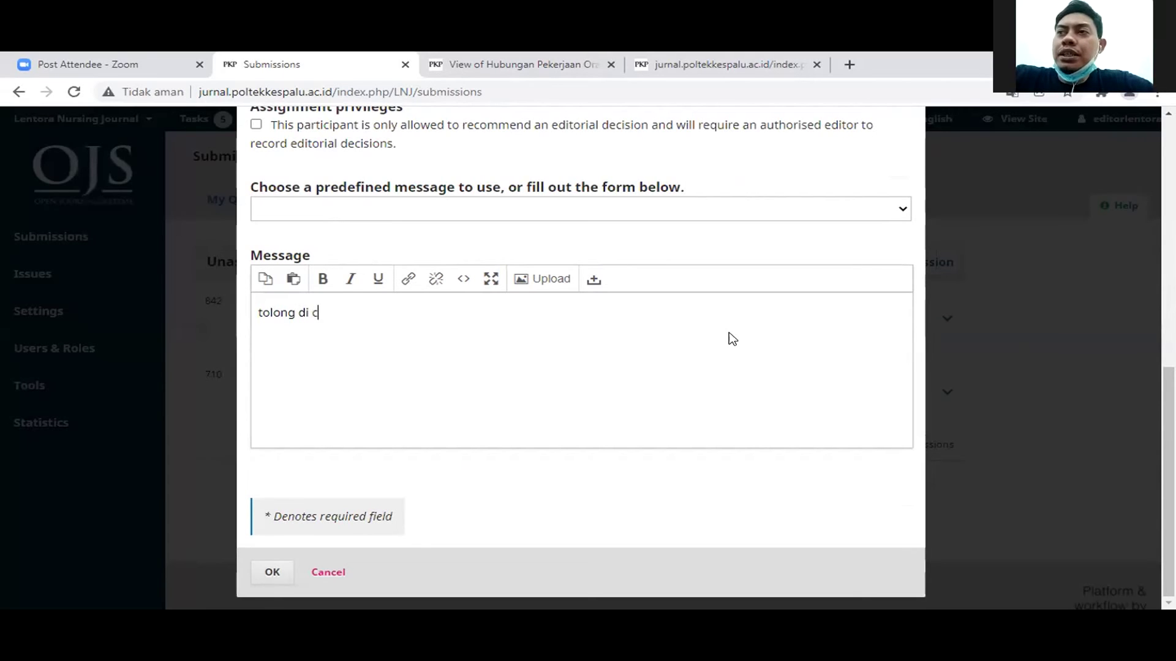
type("ek sesuai")
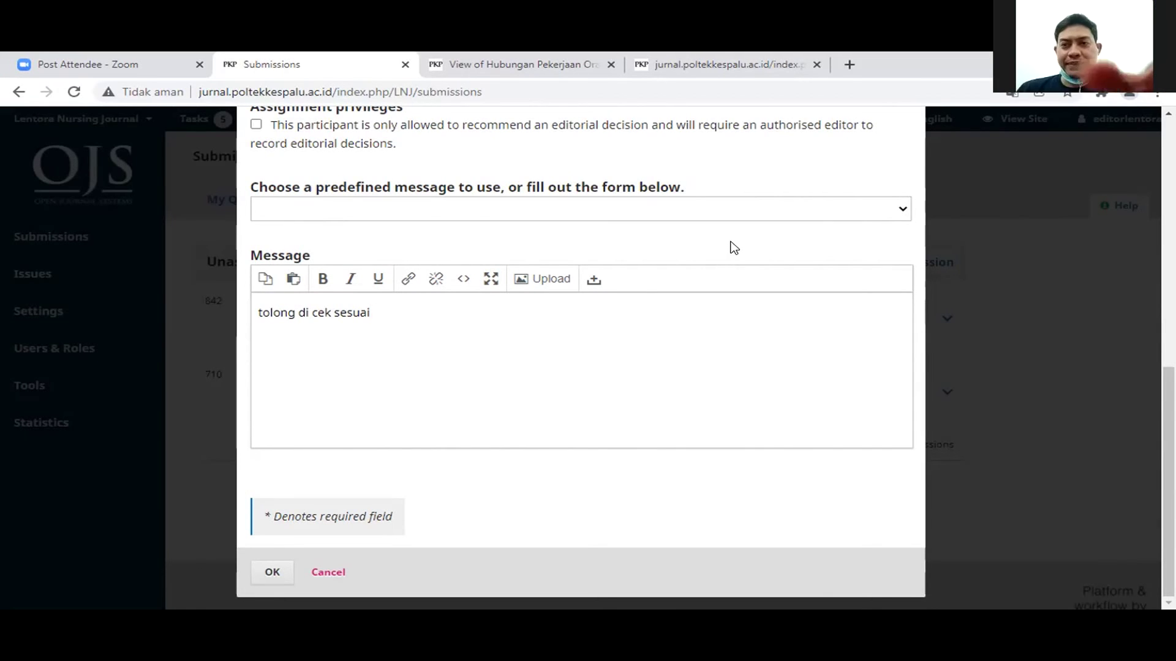
type("te")
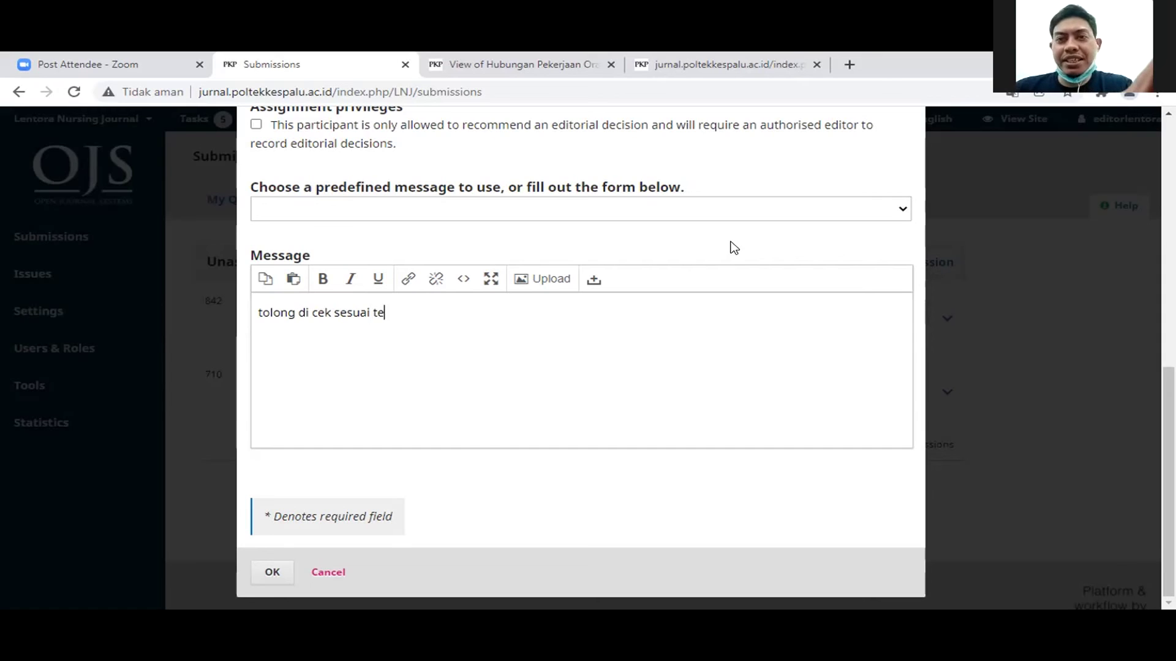
type("mplete")
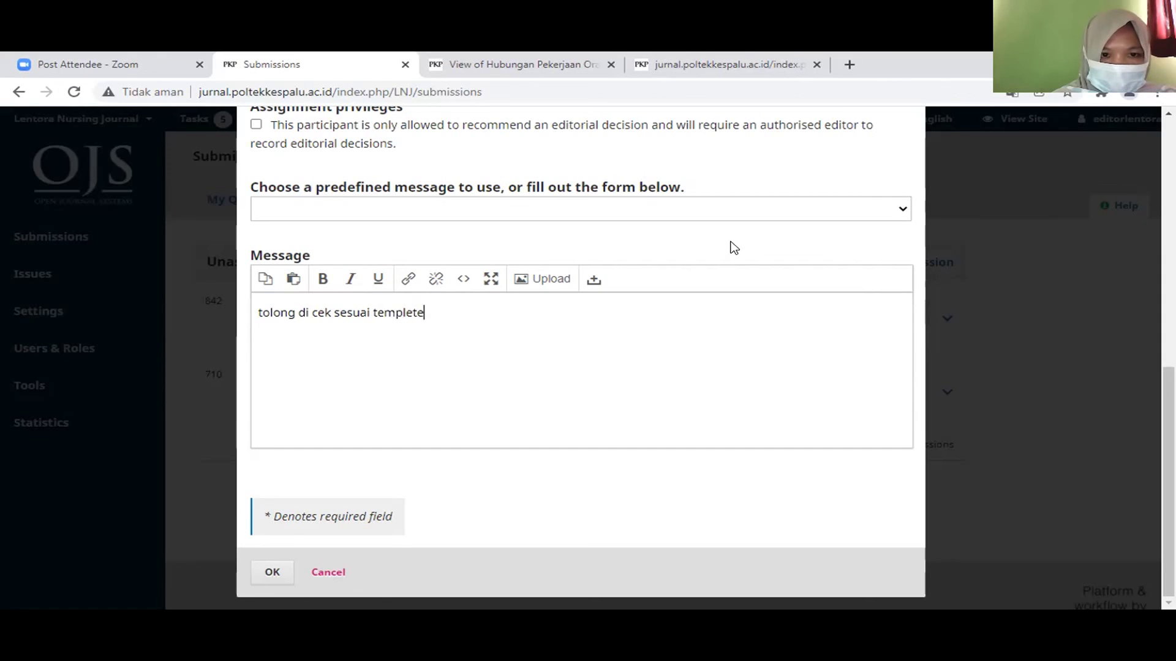
left_click(272, 573)
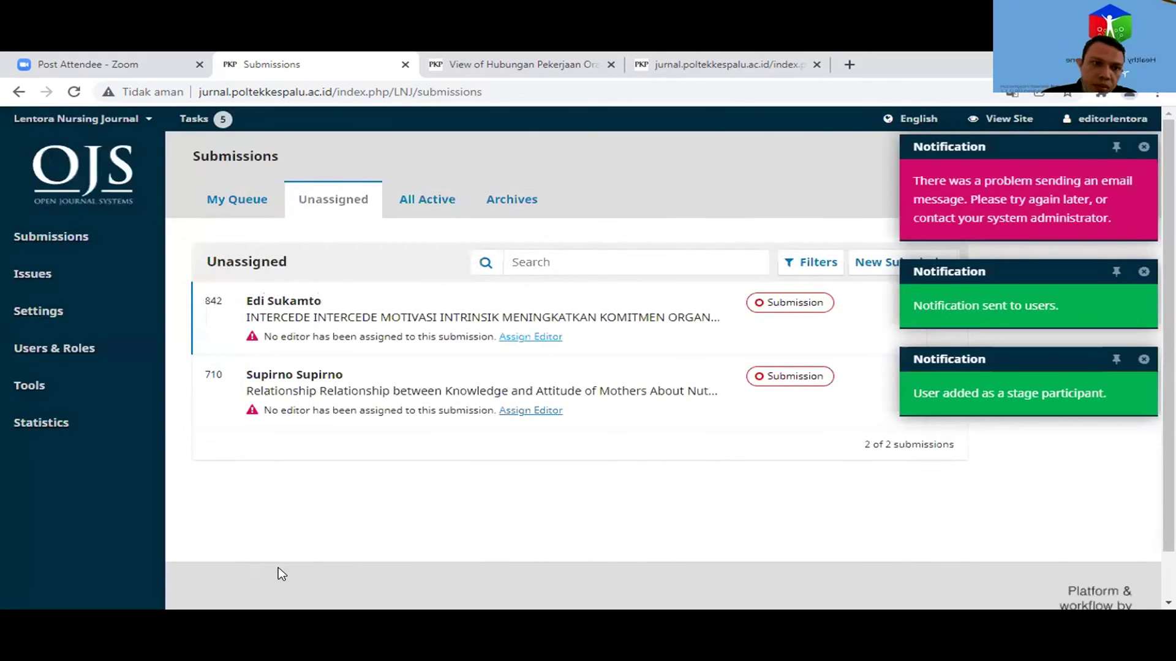
left_click(934, 256)
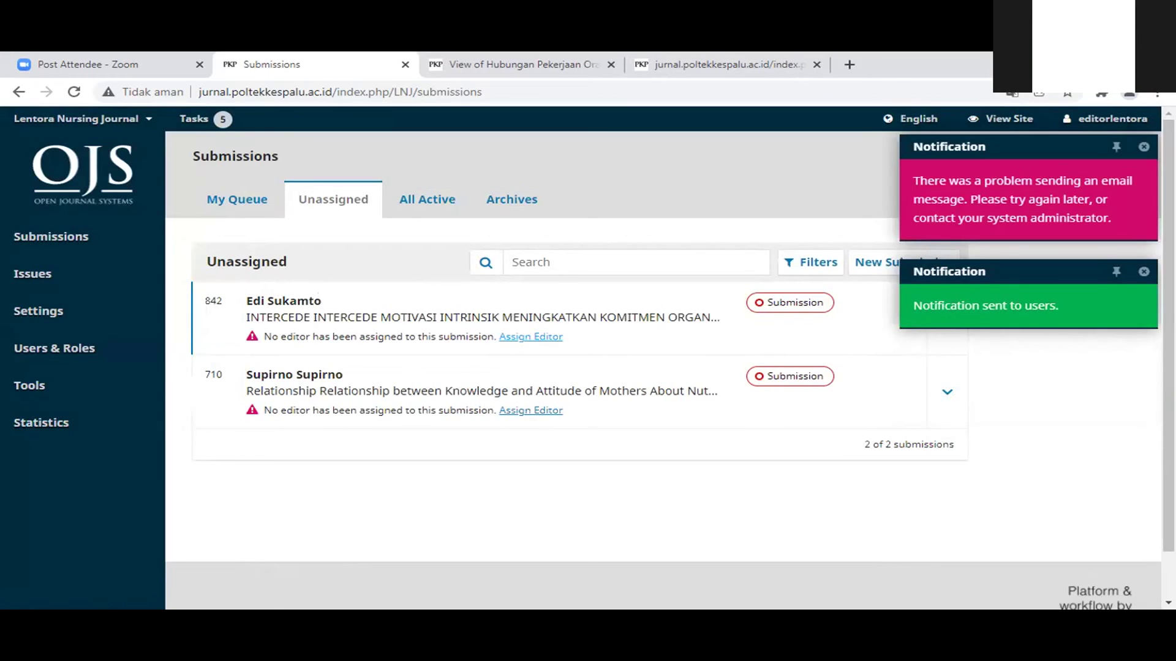
left_click(1144, 272)
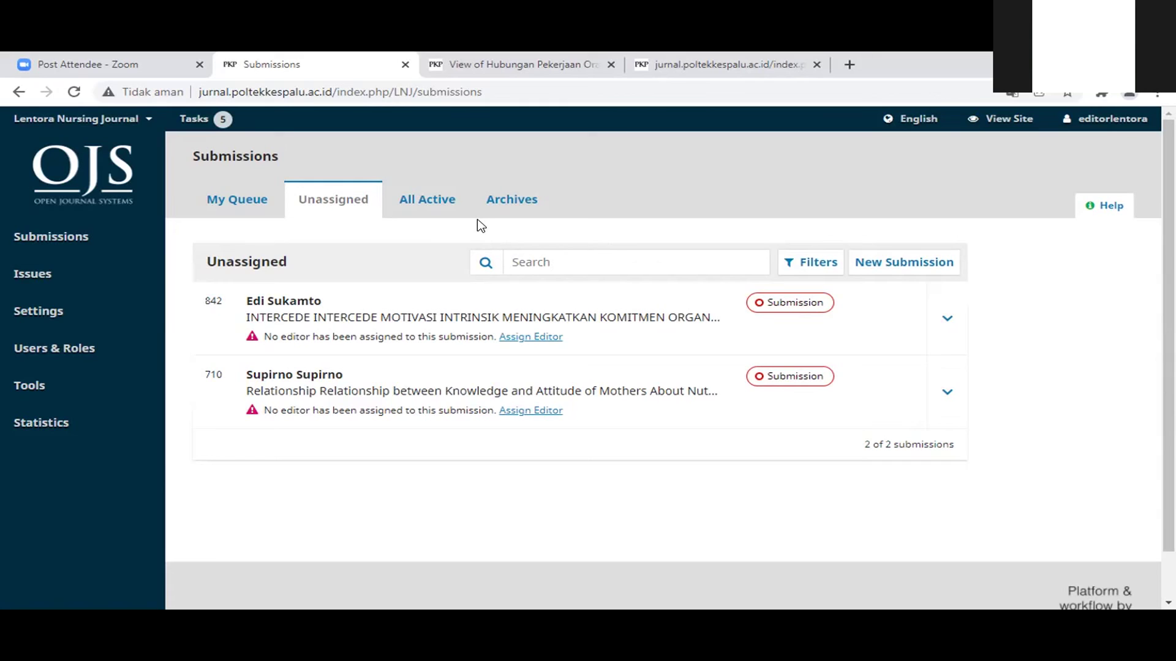
- Open submission 842 and examine its submission files, participants and pre-review discussions
left_click(287, 304)
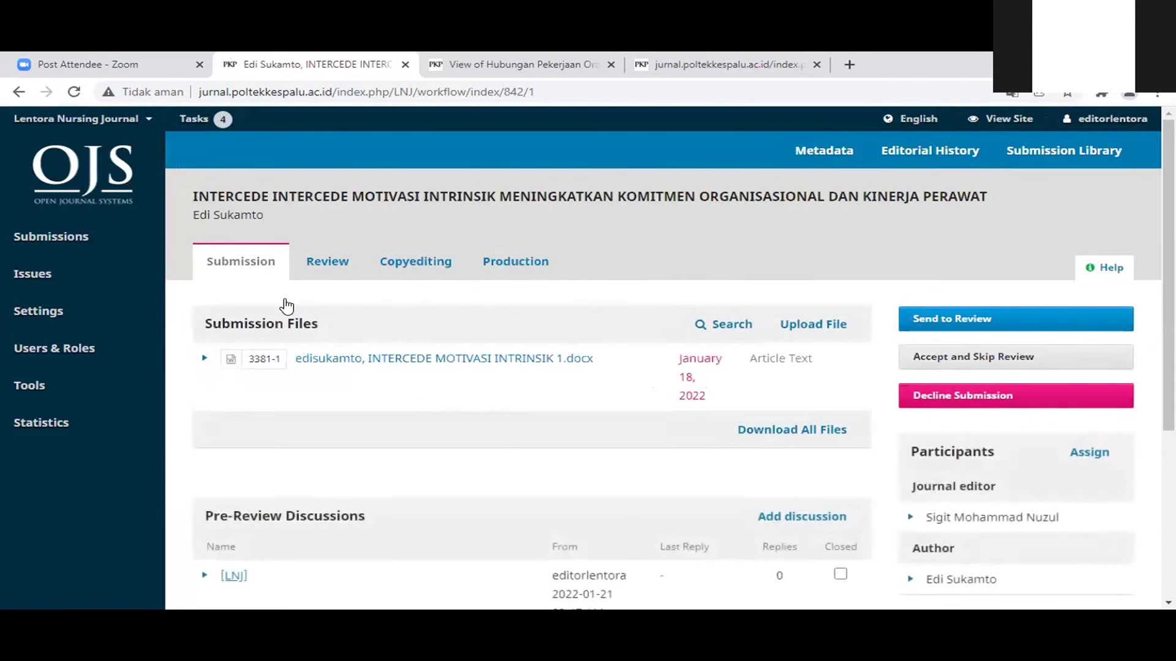
scroll(1030, 392, "down", 3)
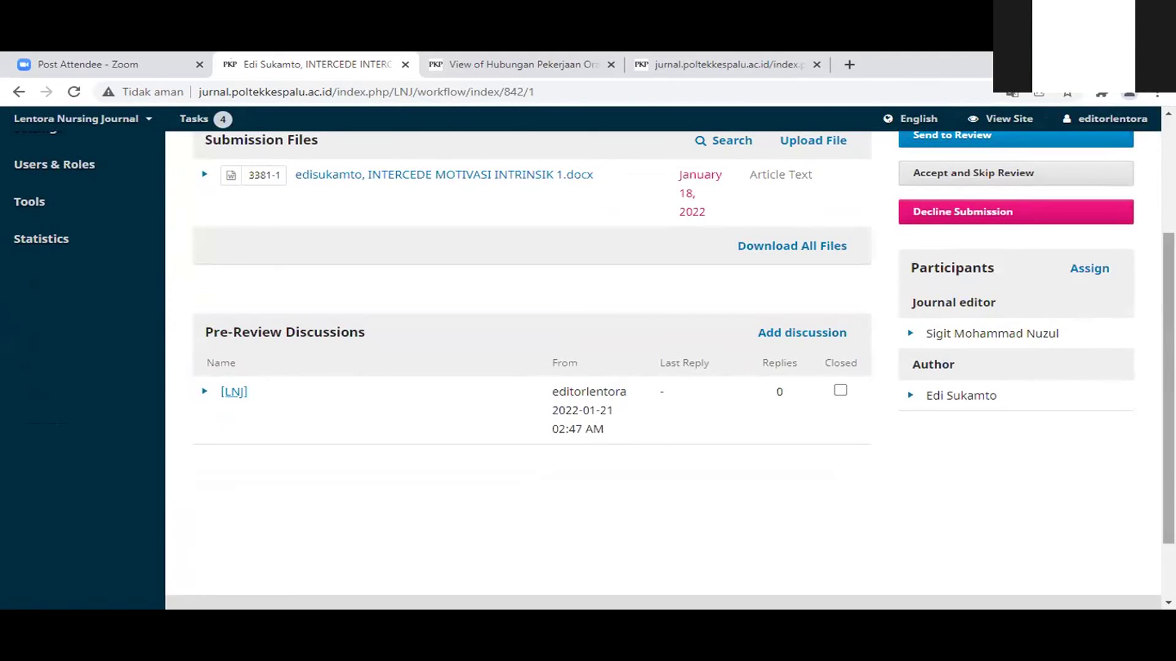
scroll(1169, 386, "up", 1)
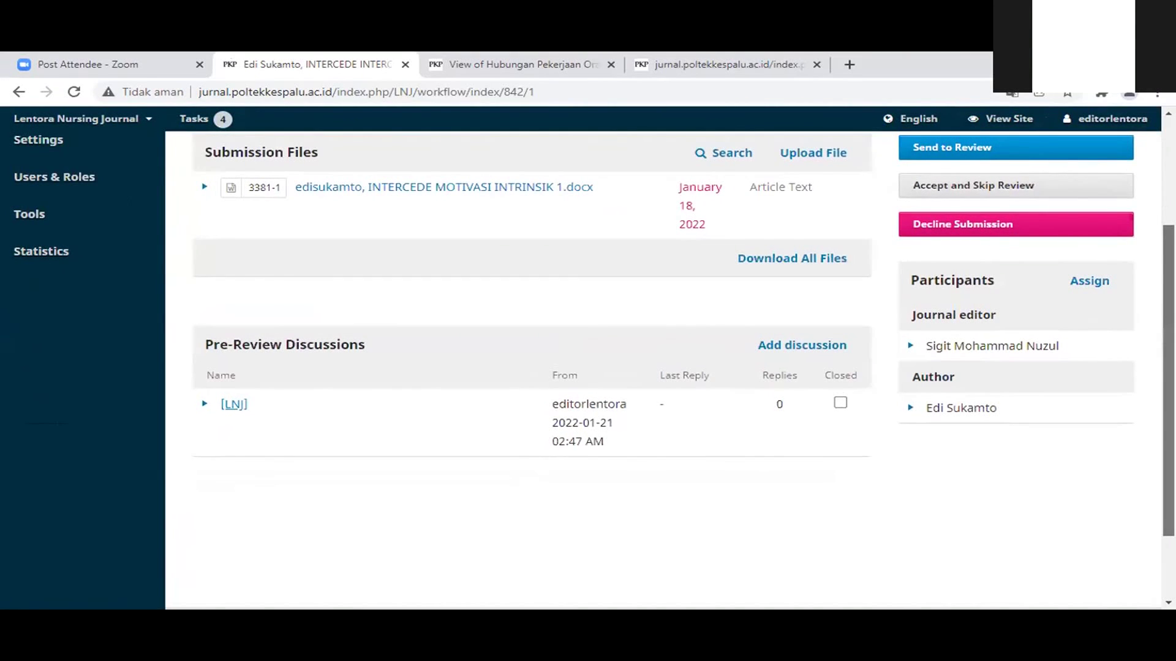
scroll(674, 367, "up", 2)
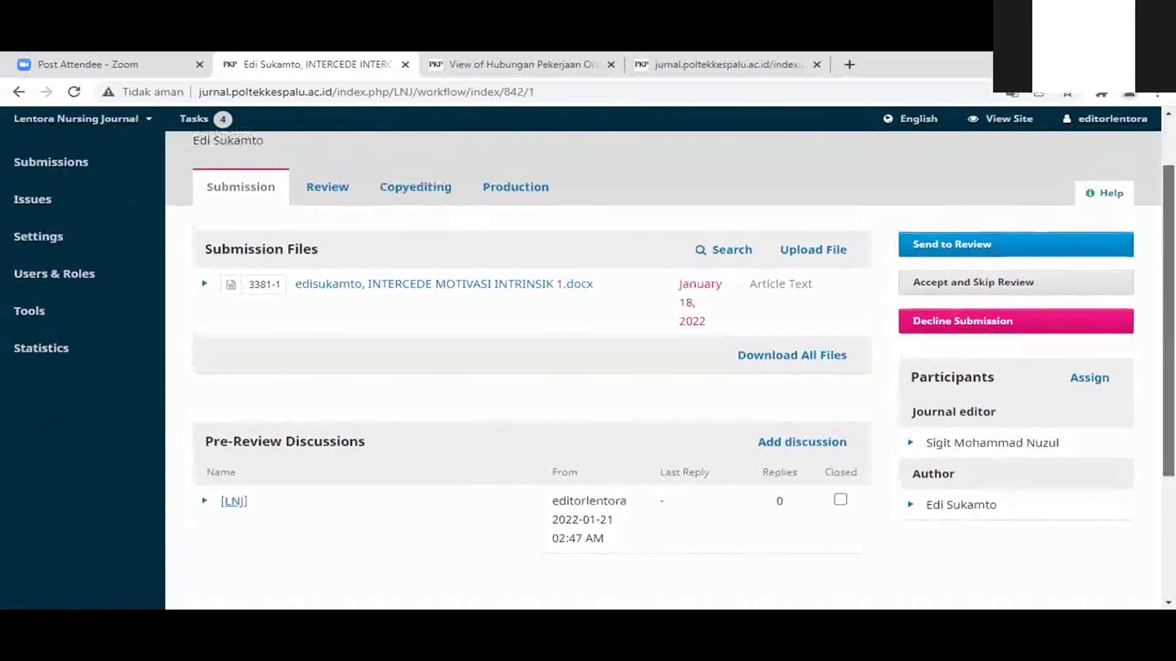
scroll(673, 368, "up", 1)
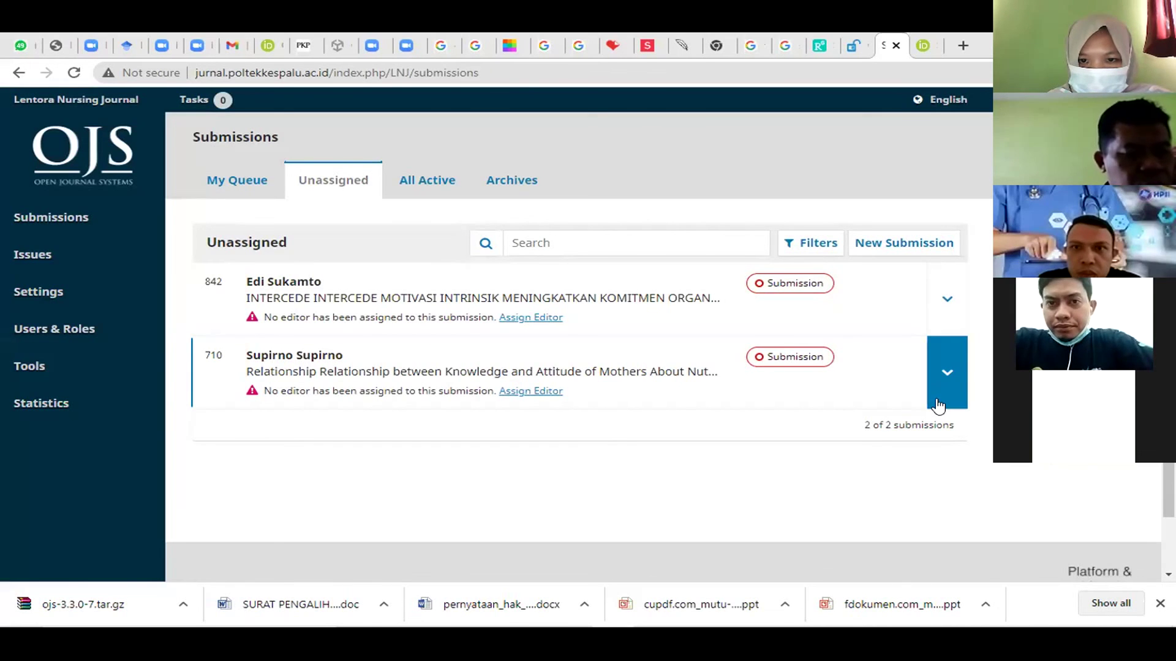
- Refresh the assigned editor's own queue, open submission 842 and review its files and pre-review discussions
left_click(238, 175)
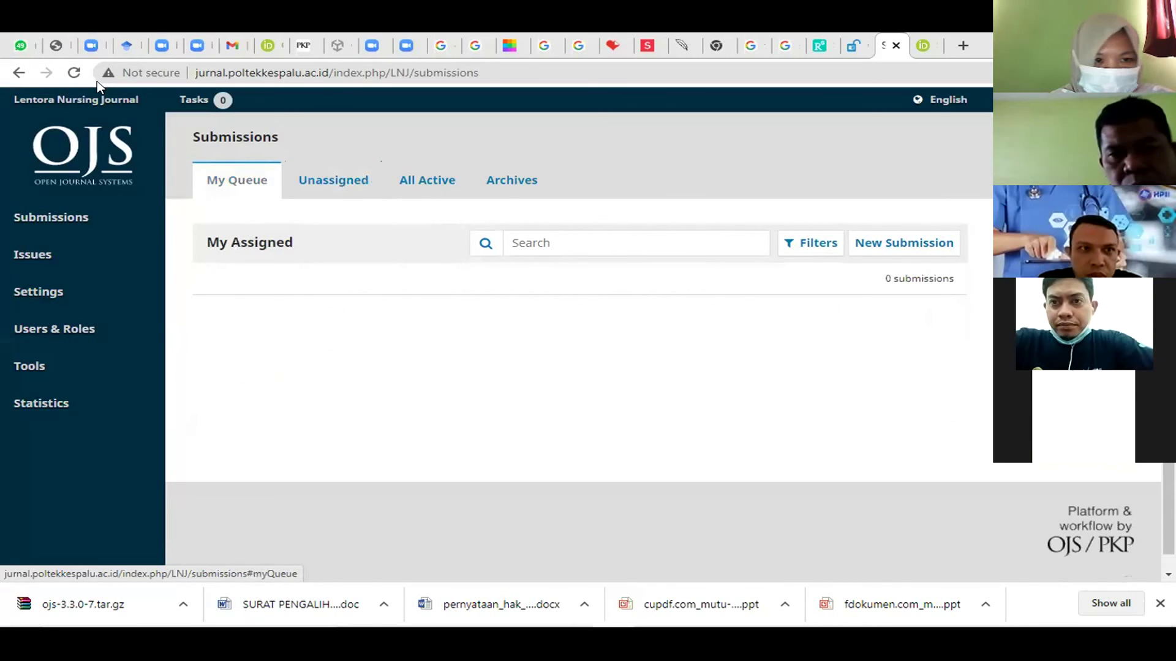
left_click(73, 74)
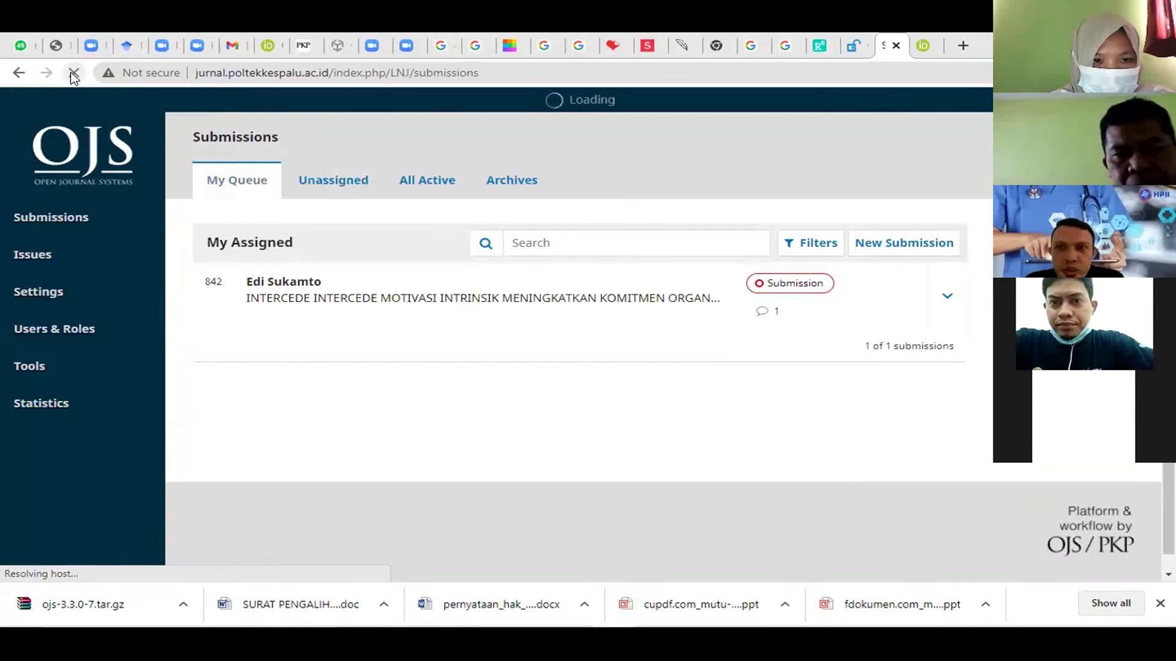
left_click(349, 305)
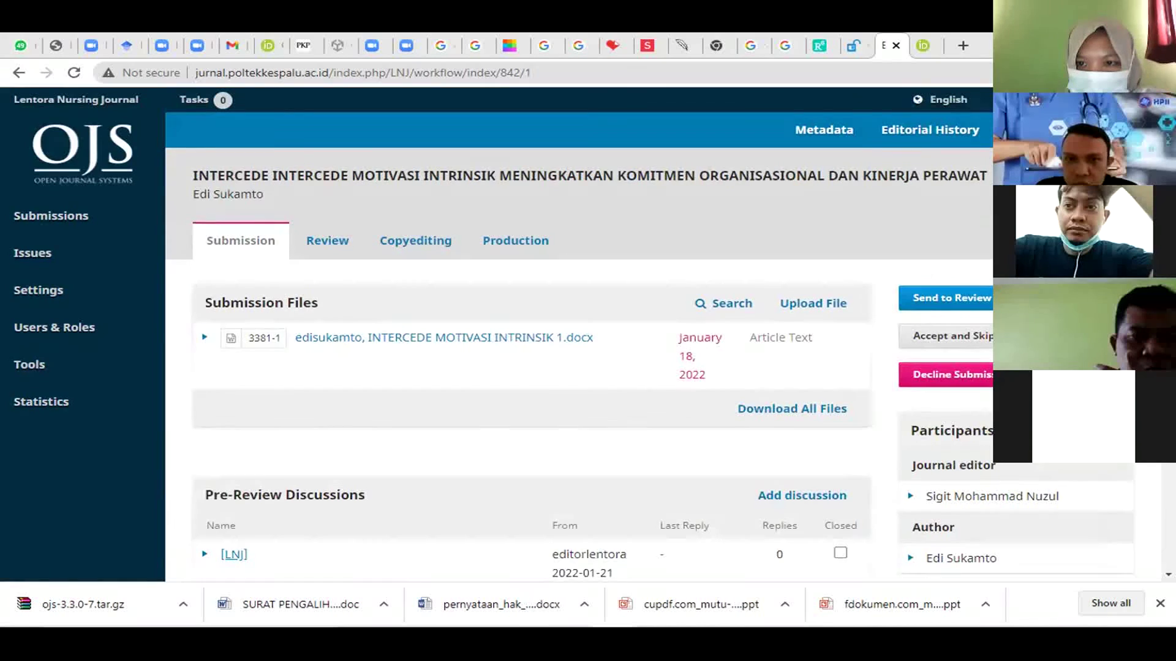
scroll(579, 337, "down", 2)
scroll(578, 337, "up", 1)
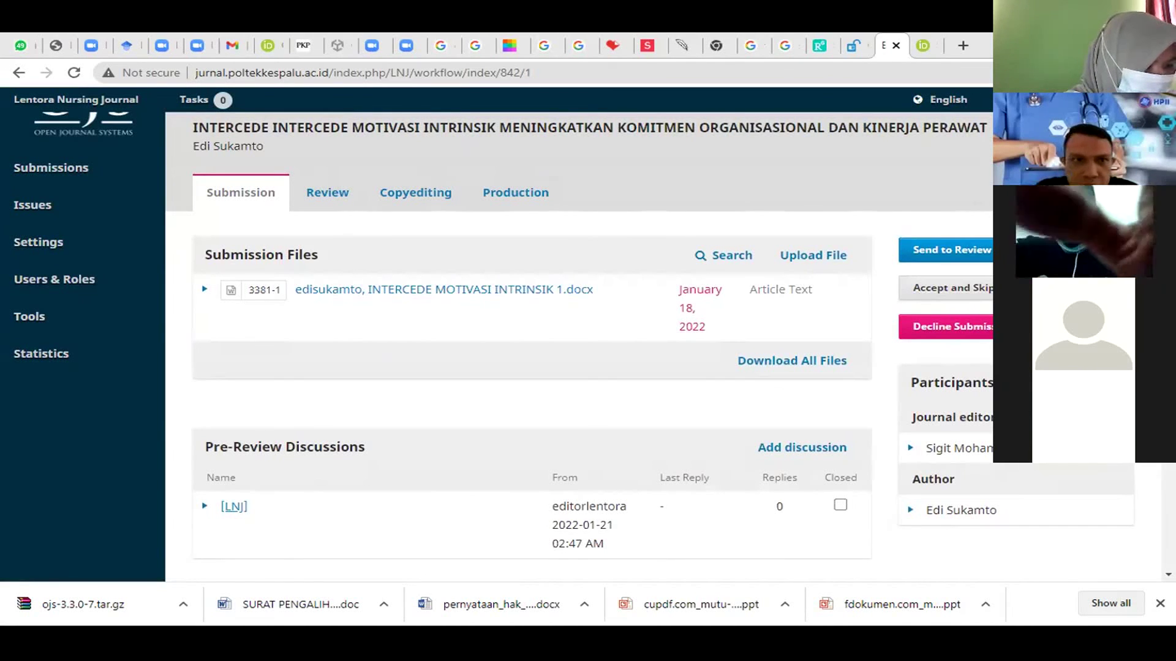
scroll(527, 336, "down", 1)
scroll(526, 337, "down", 1)
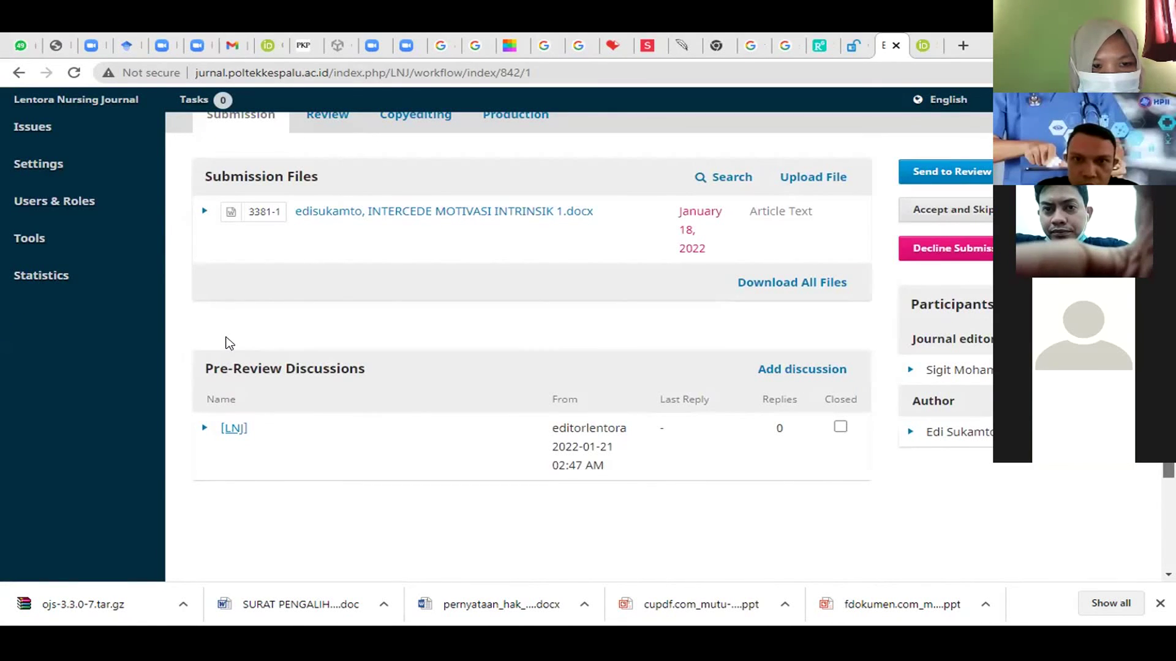
scroll(227, 342, "up", 2)
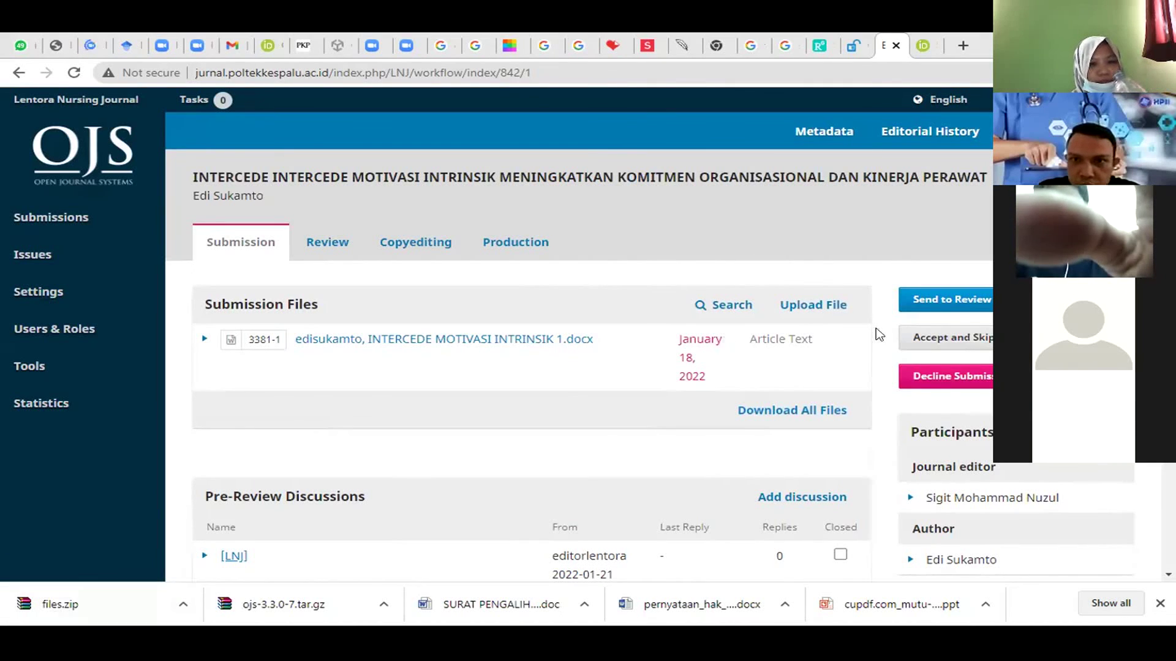
- Download the submitted INTERCEDE MOTIVASI INTRINSIK article document and open the downloaded file
left_click(522, 339)
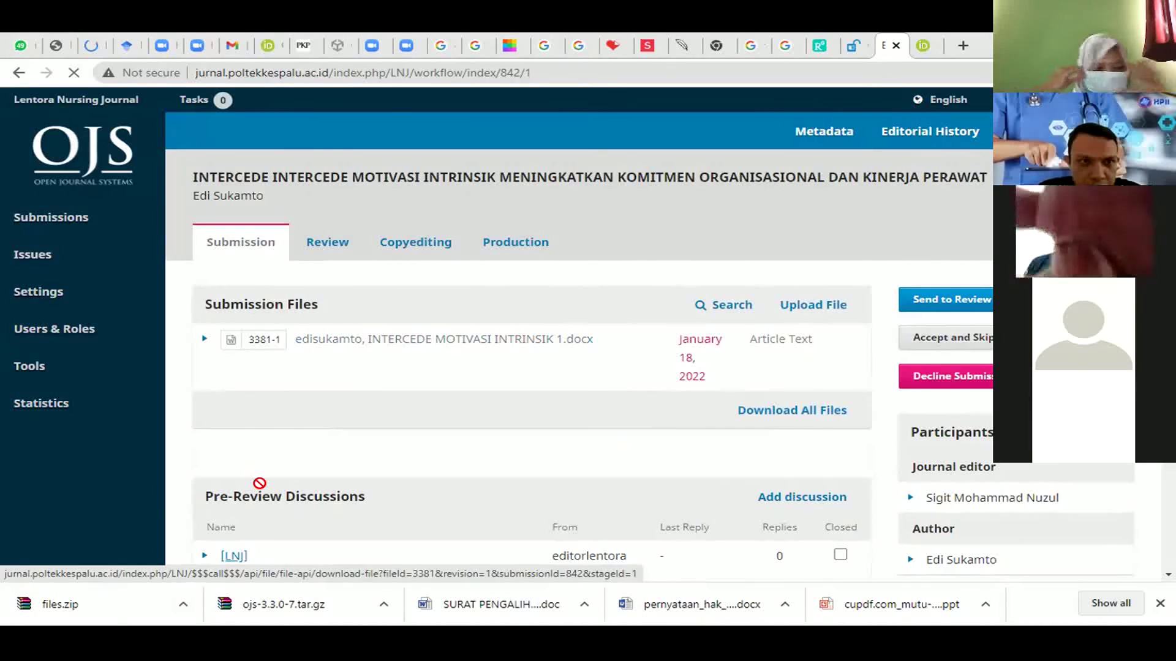
left_click(120, 600)
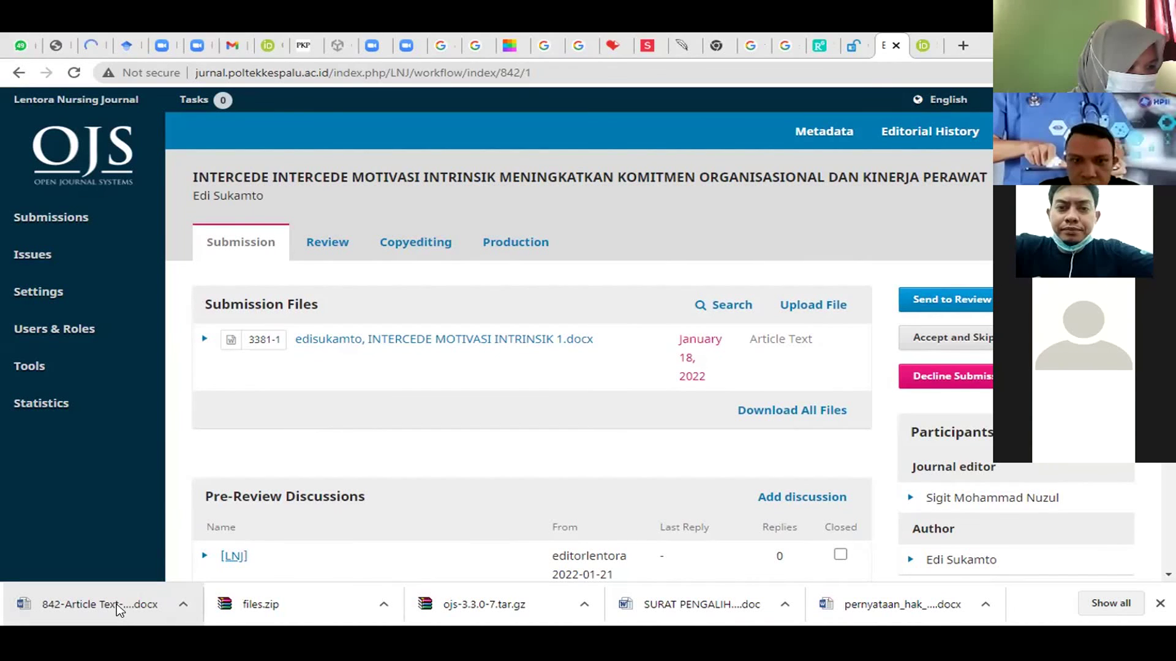
left_click(119, 609)
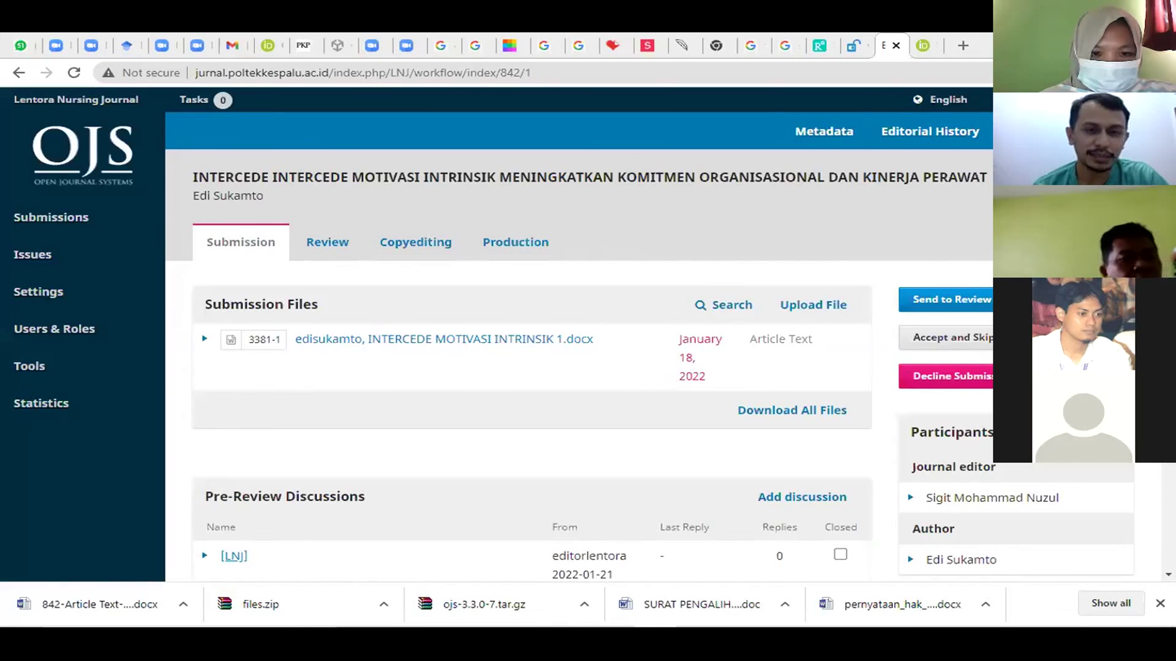
- Start sending submission 842 to the review stage, opening the selection of files to send
scroll(579, 337, "down", 1)
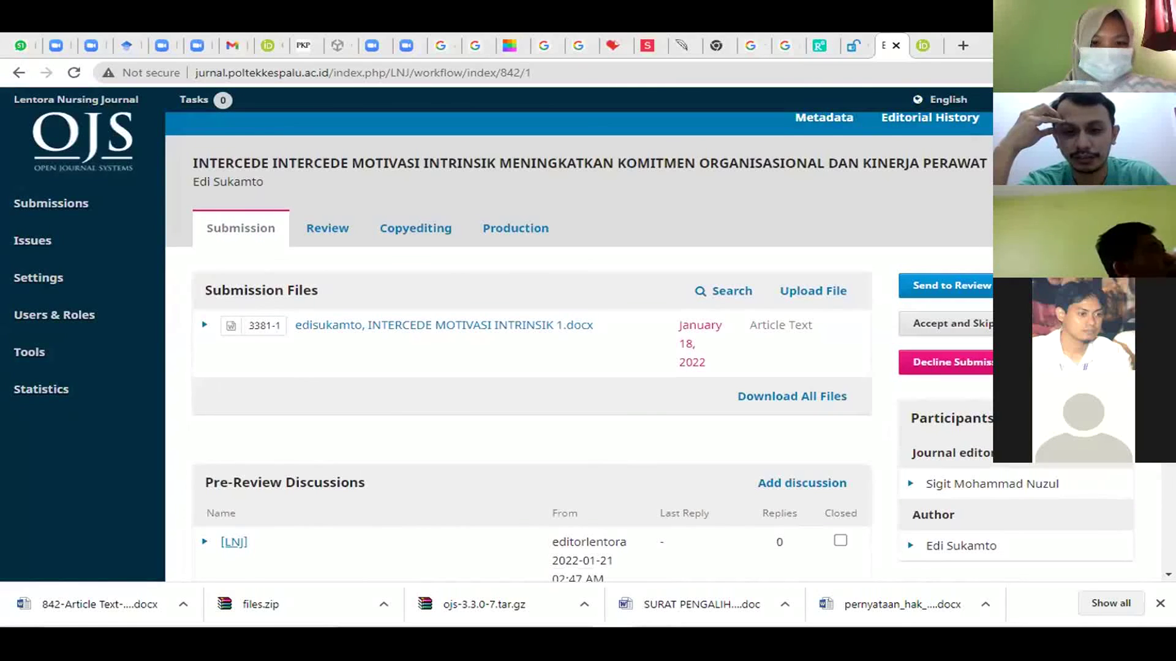
scroll(579, 336, "up", 1)
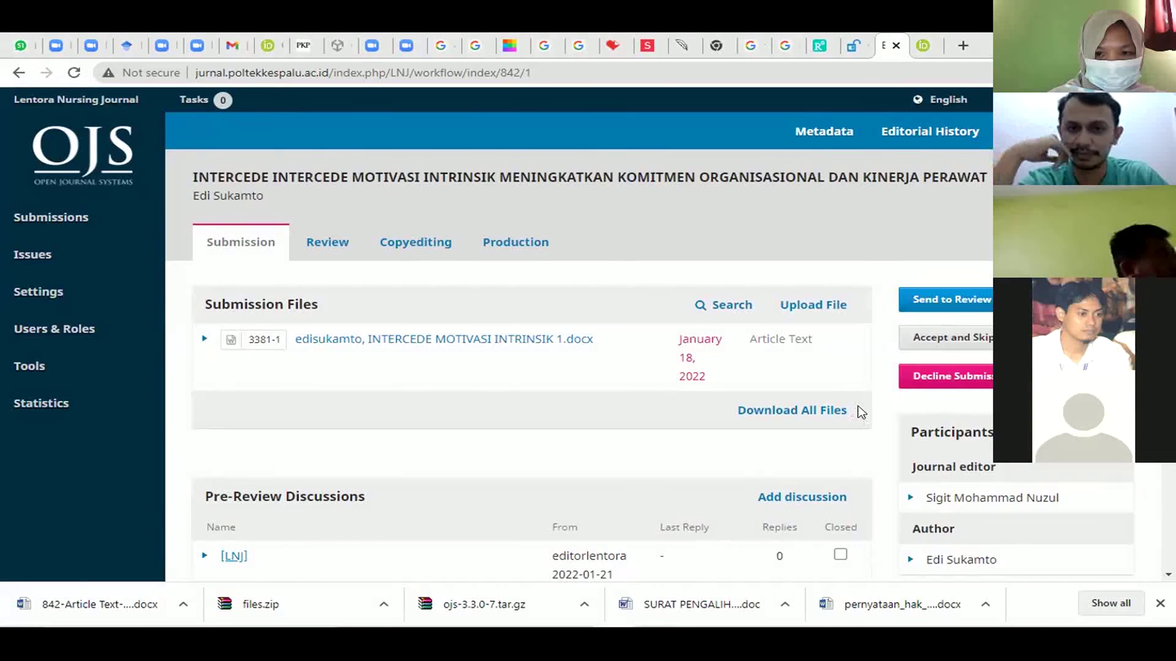
left_click(975, 309)
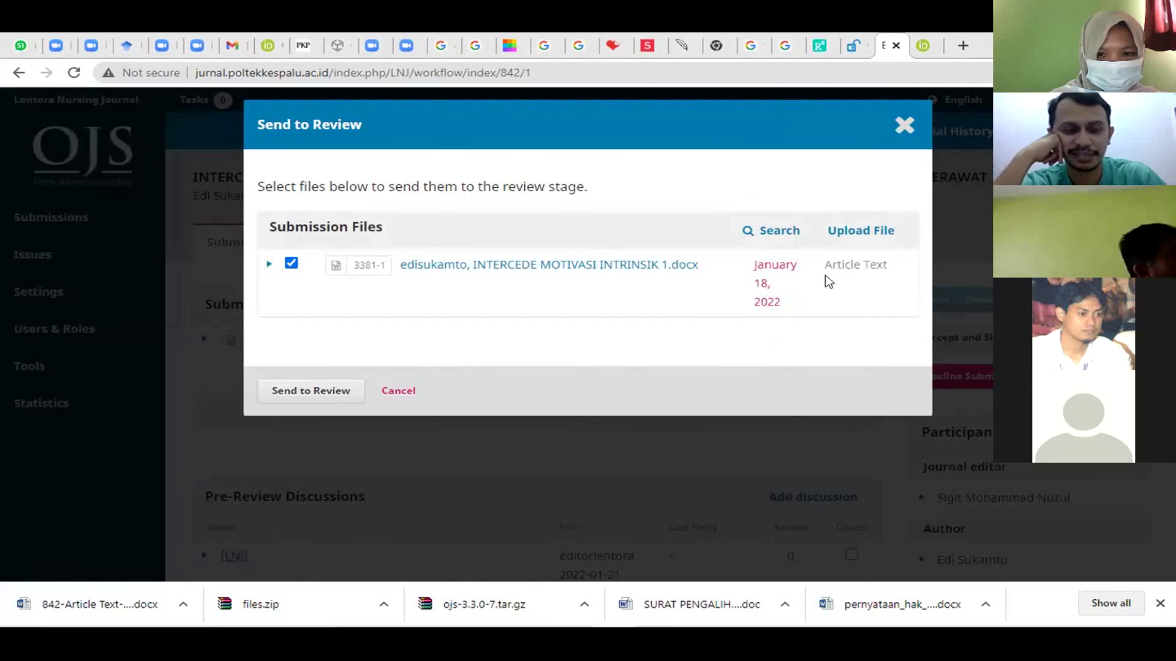
left_click(847, 228)
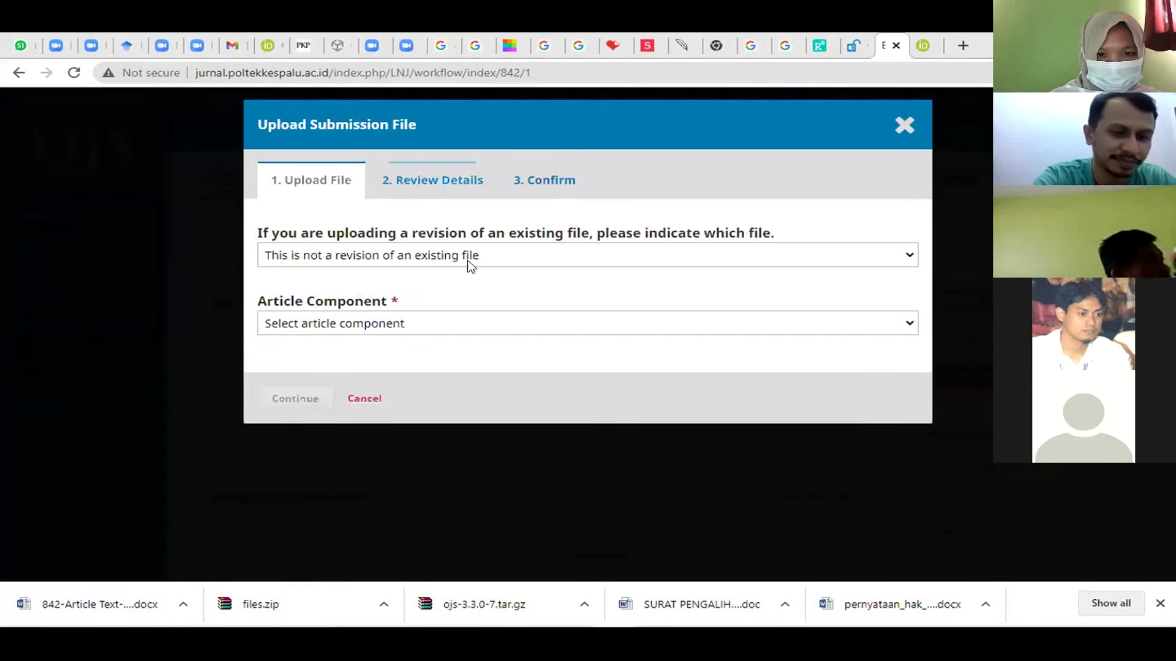
left_click(474, 263)
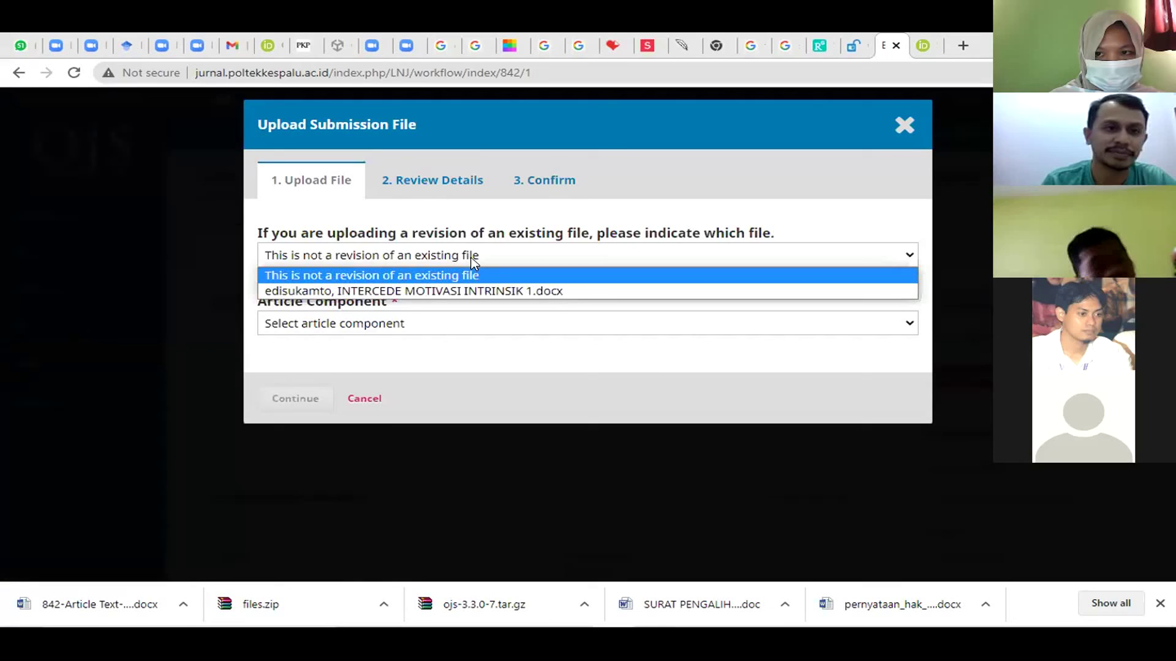
left_click(431, 333)
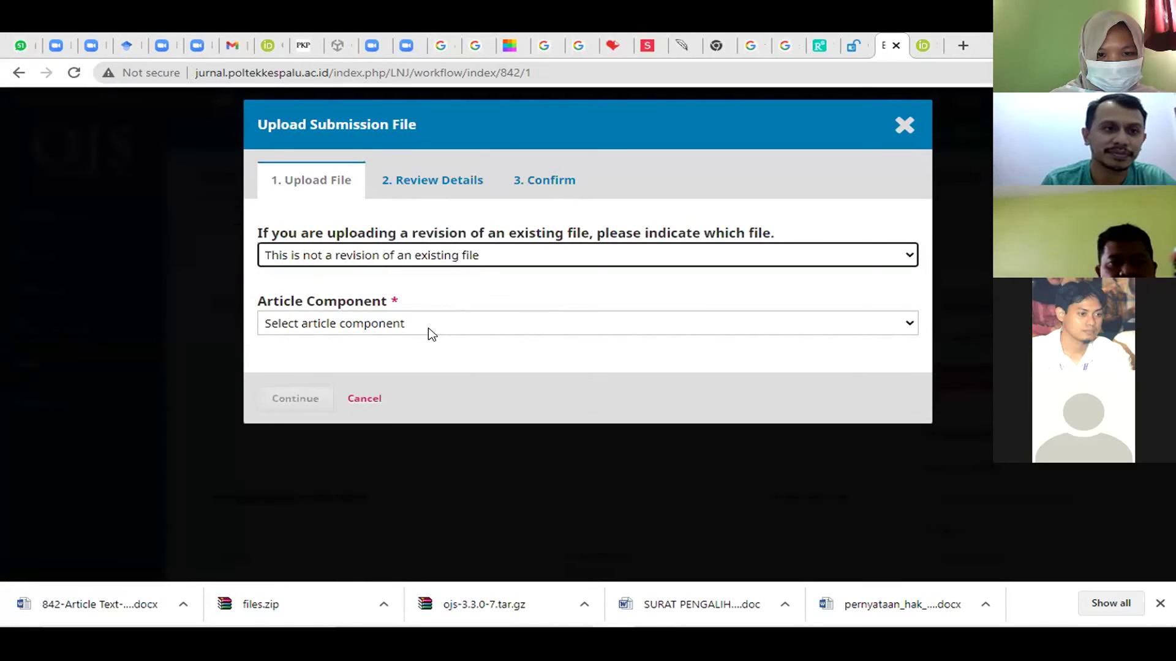
left_click(431, 333)
left_click(453, 260)
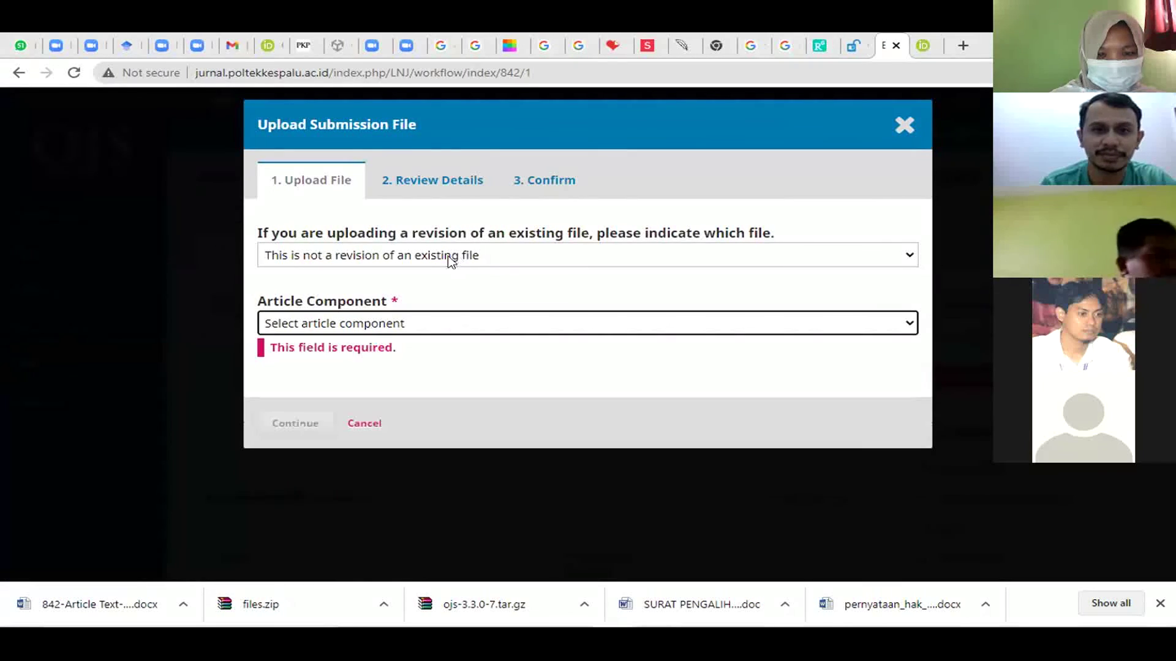
left_click(451, 260)
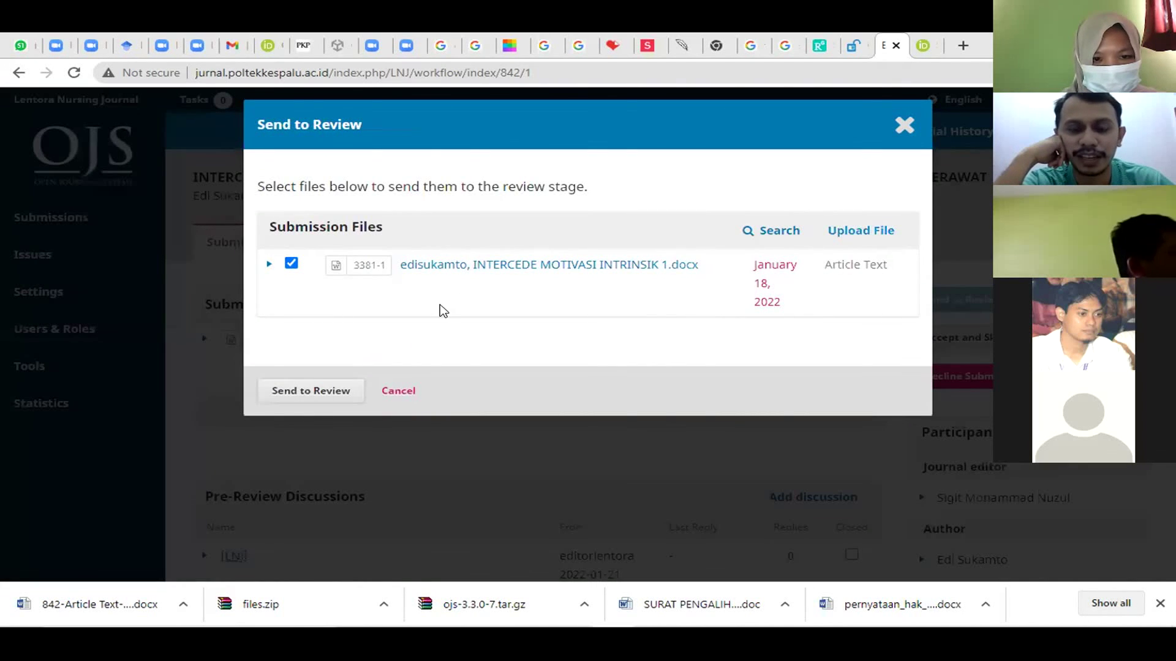
- Upload 842-Article Text-3381-1-2-20220118.docx from the Downloads folder as a new submission file with the component Article Text
left_click(881, 230)
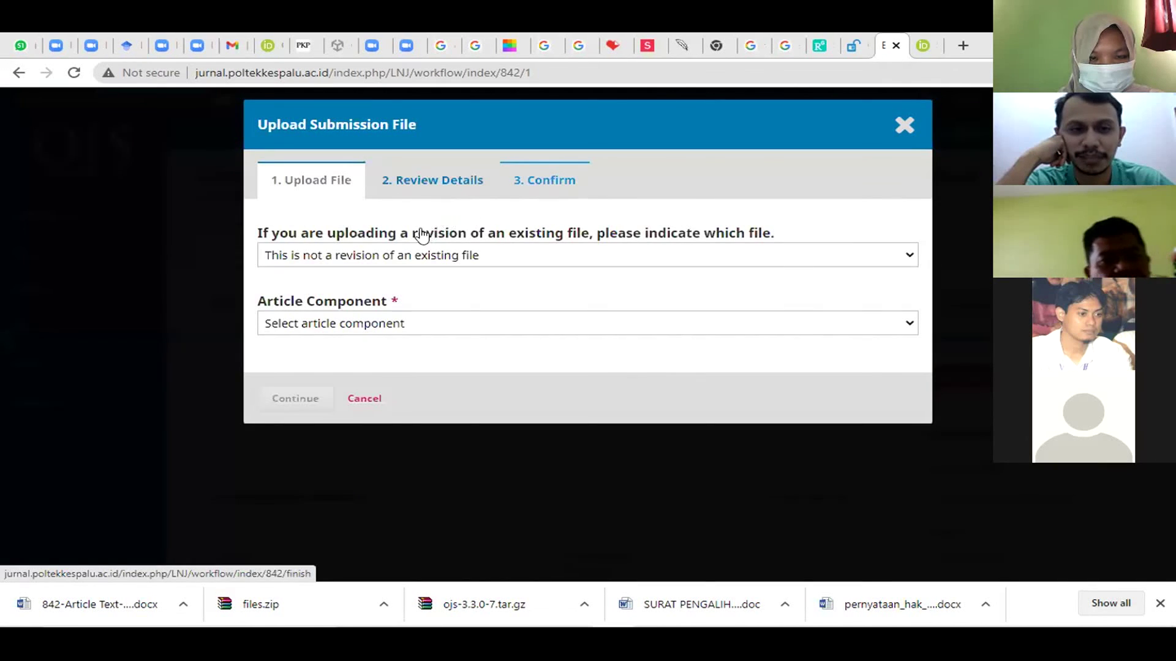
left_click(412, 328)
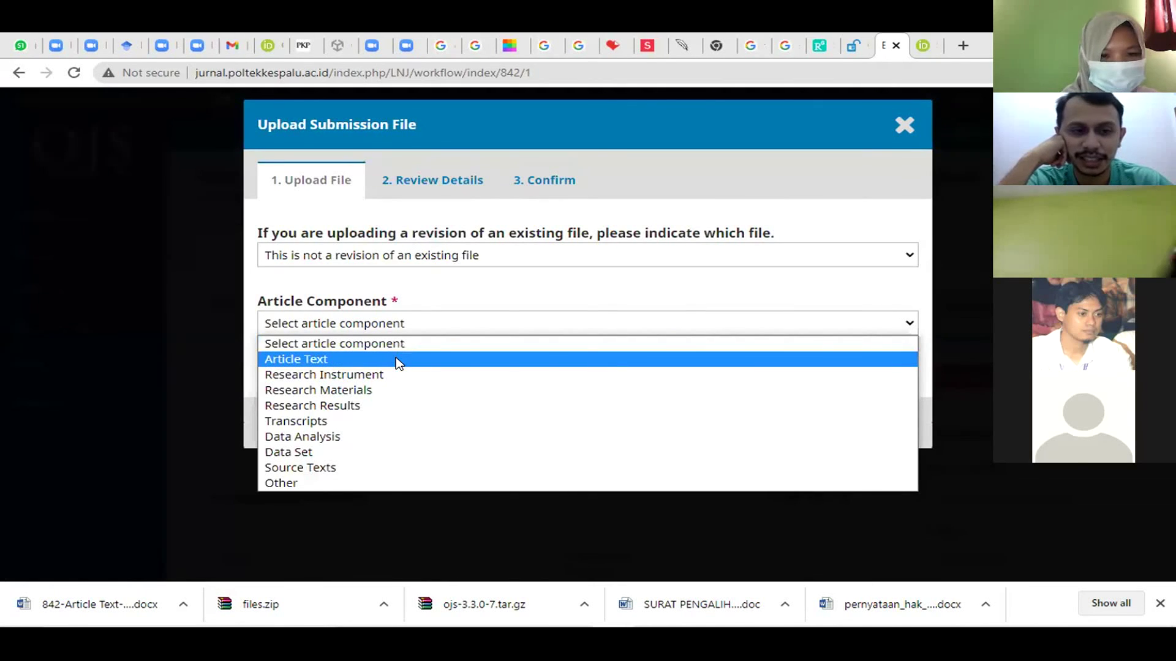
left_click(398, 362)
left_click(875, 384)
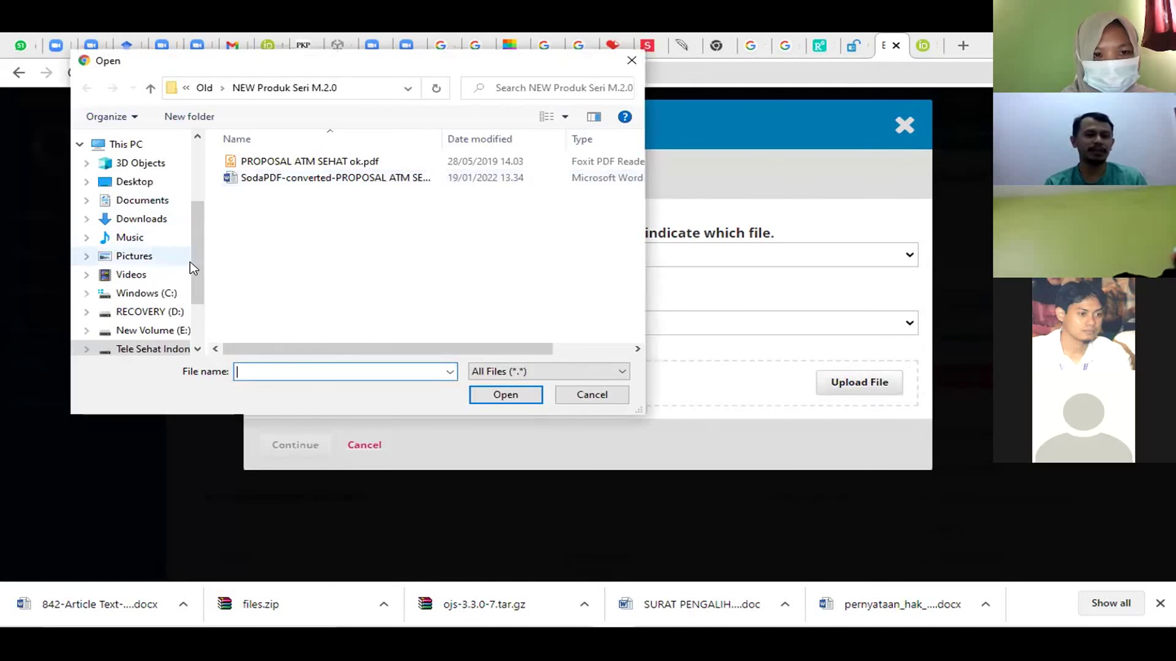
left_click(151, 221)
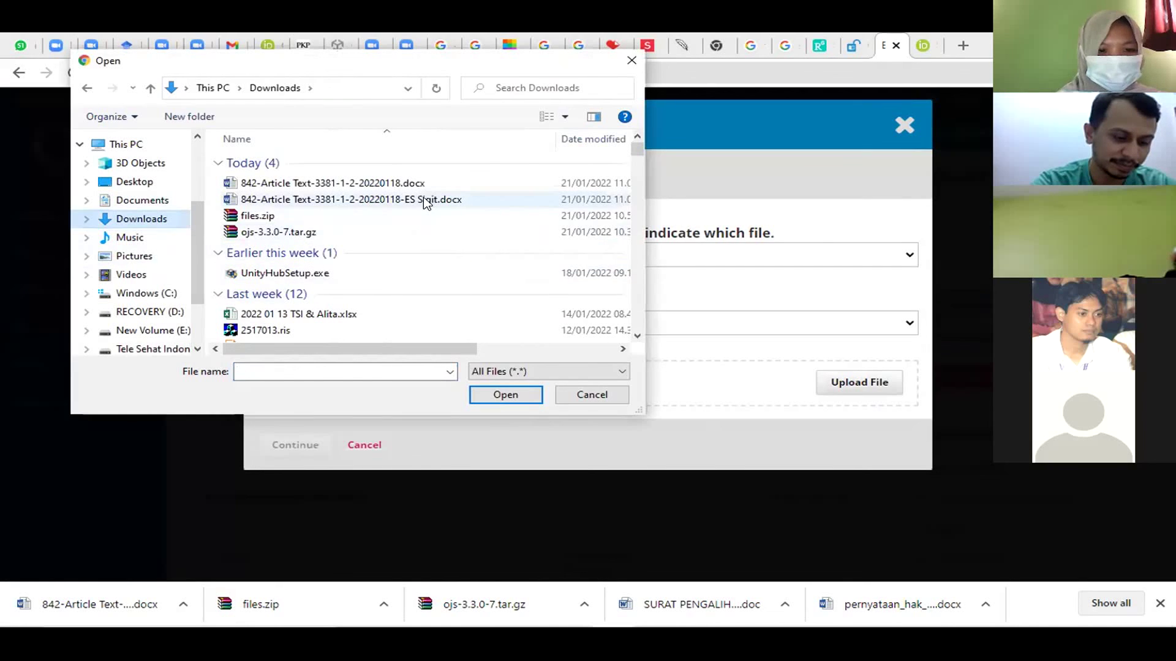
left_click(428, 202)
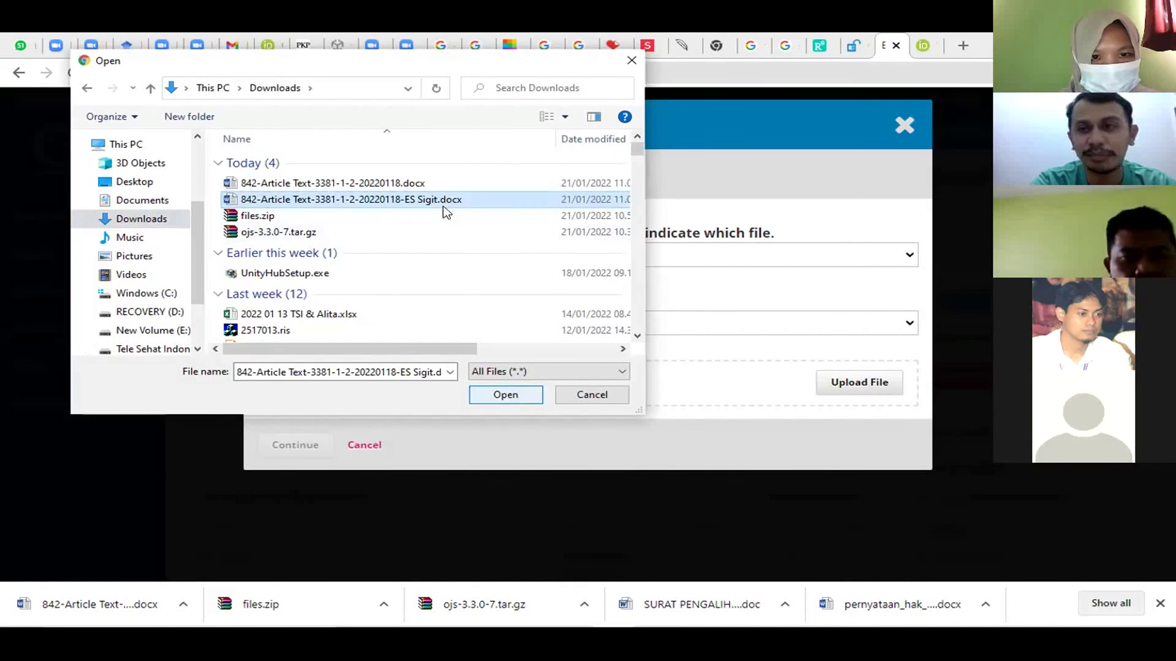
left_click(434, 179)
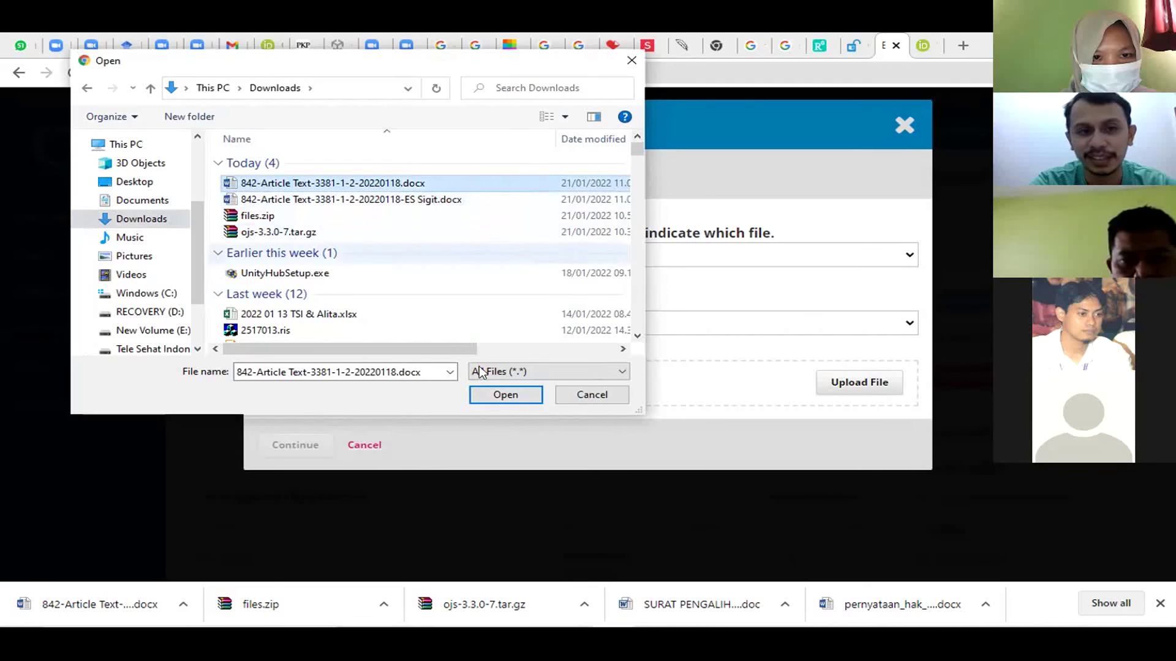
left_click(499, 396)
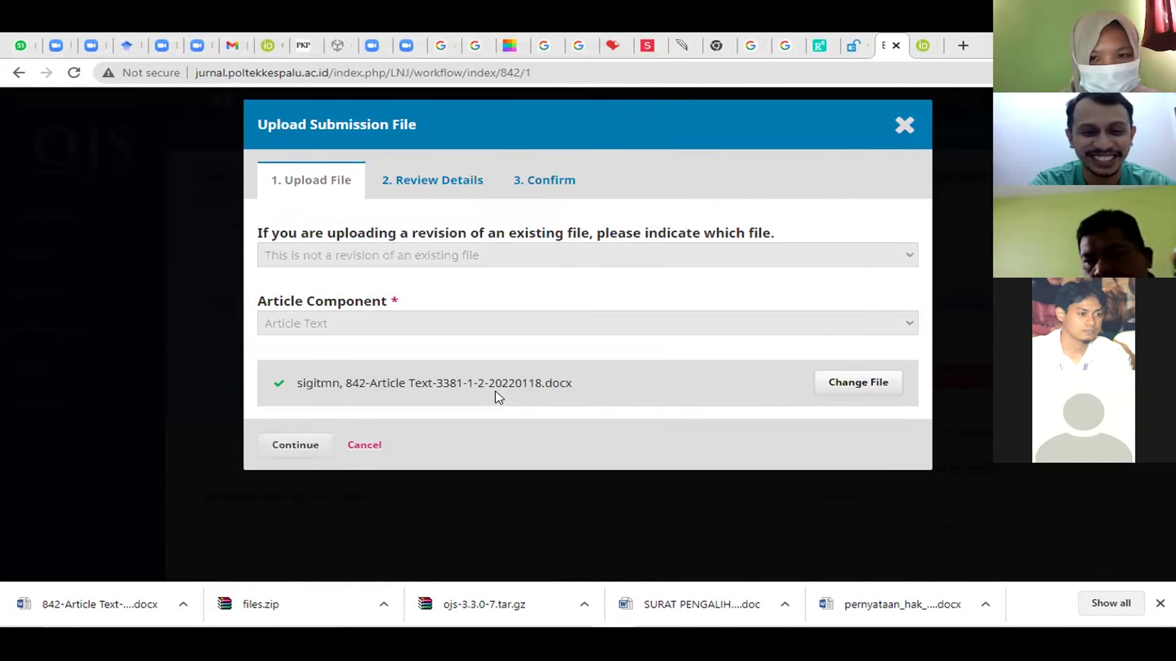
- Complete the file upload and send the submission to review with only the newly uploaded document selected
left_click(296, 445)
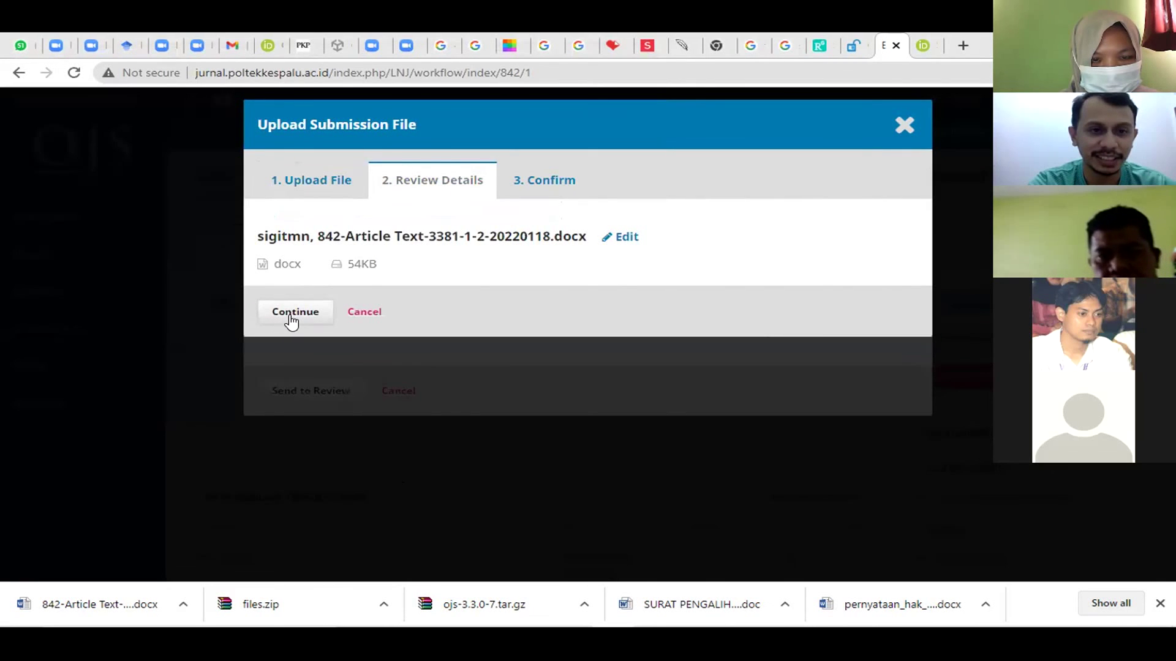
left_click(291, 314)
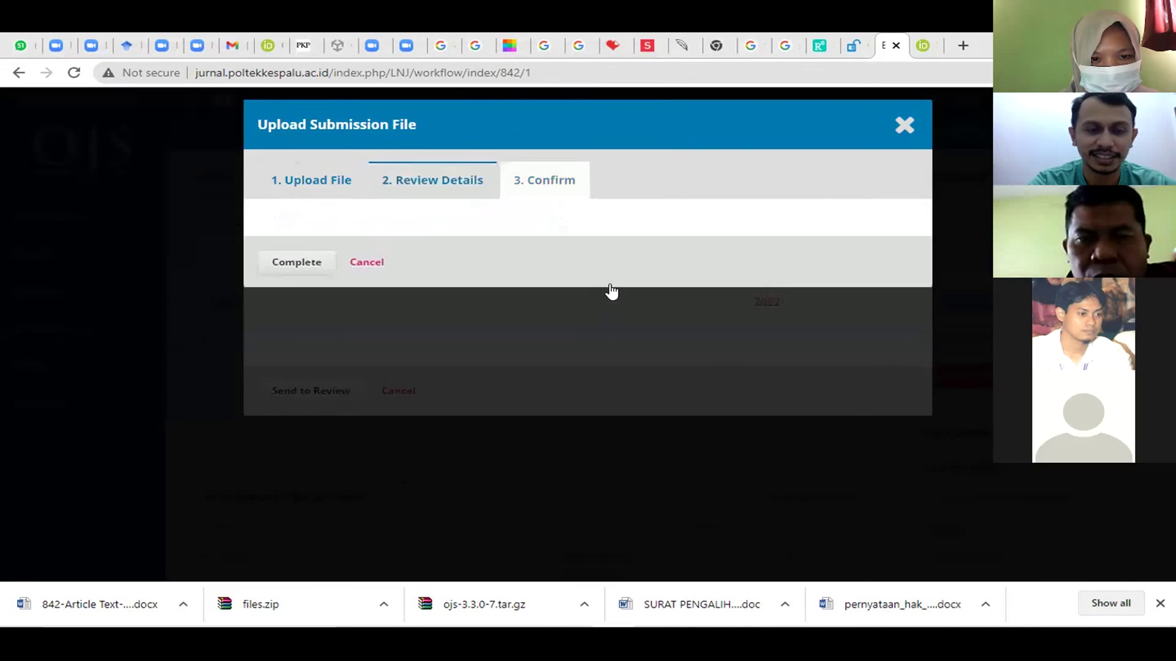
left_click(284, 371)
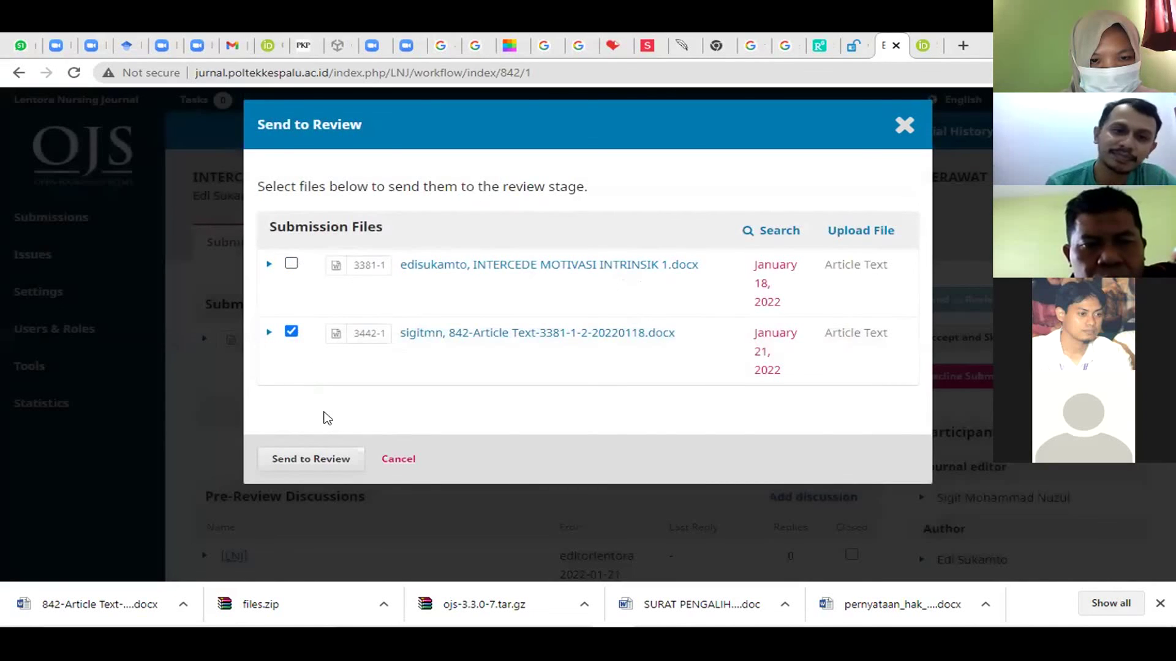
left_click(328, 465)
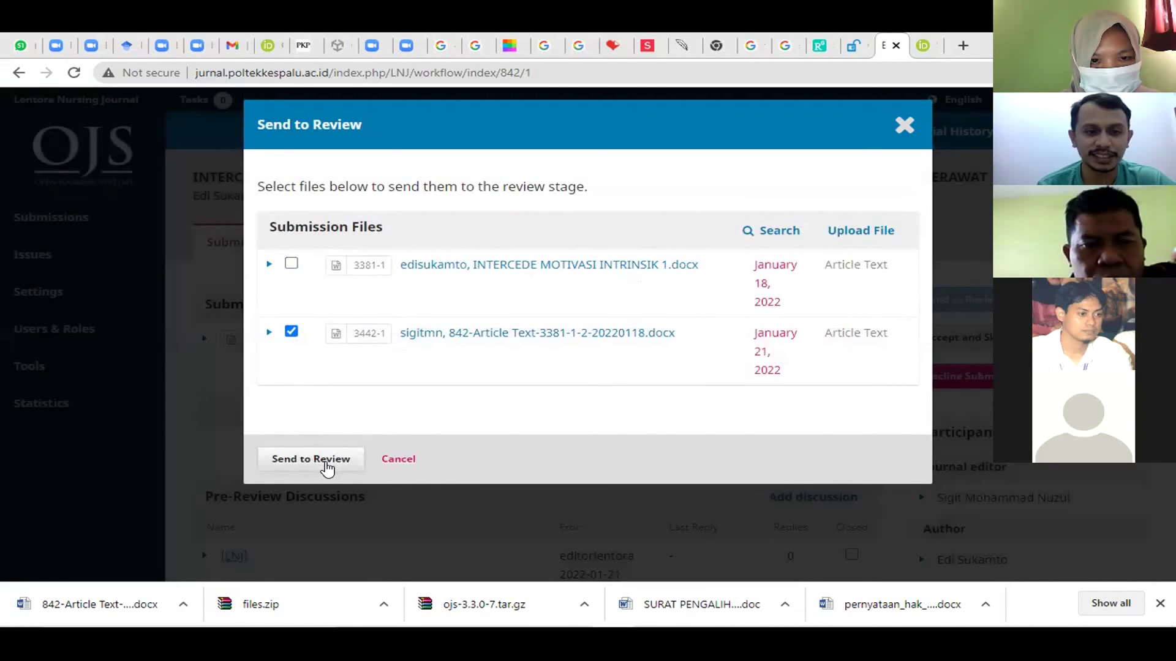
left_click(327, 465)
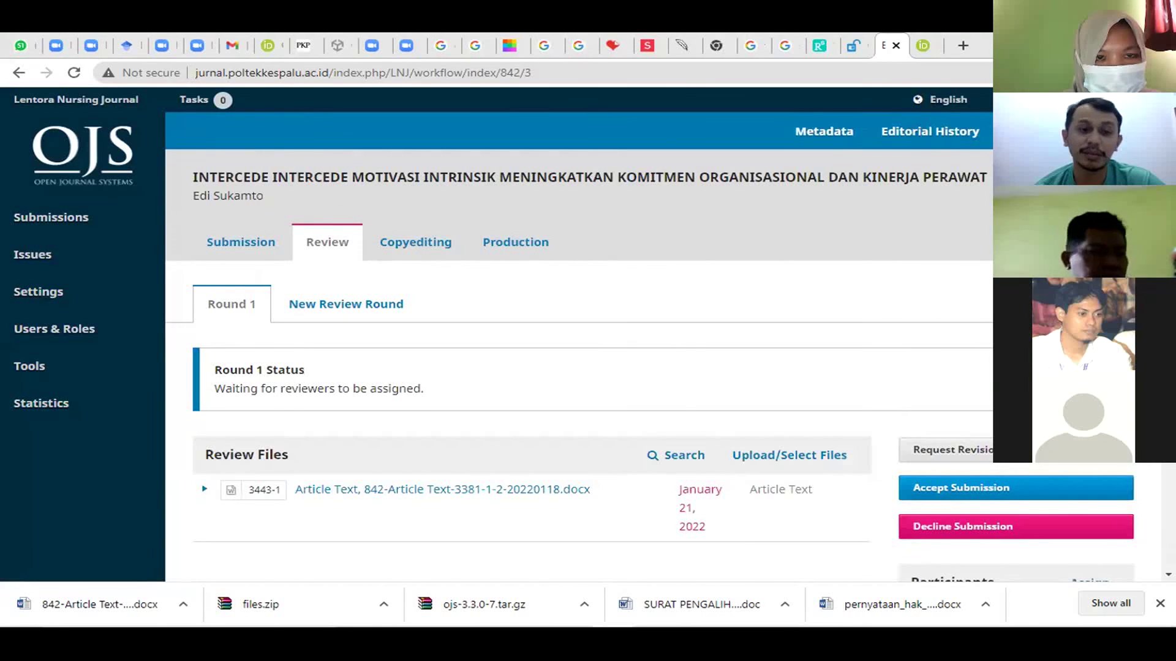
- Examine the Round 1 review page, including its status, review files, reviewers, revisions and participants
scroll(574, 345, "down", 1)
scroll(574, 346, "down", 2)
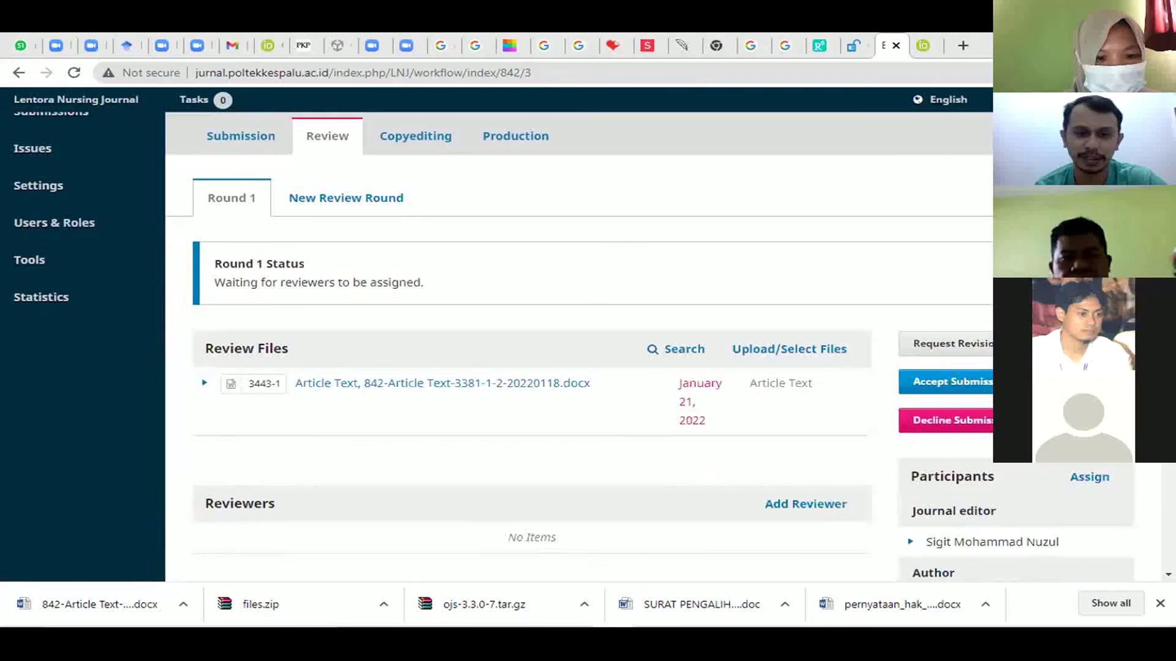
scroll(574, 346, "down", 1)
scroll(574, 346, "up", 1)
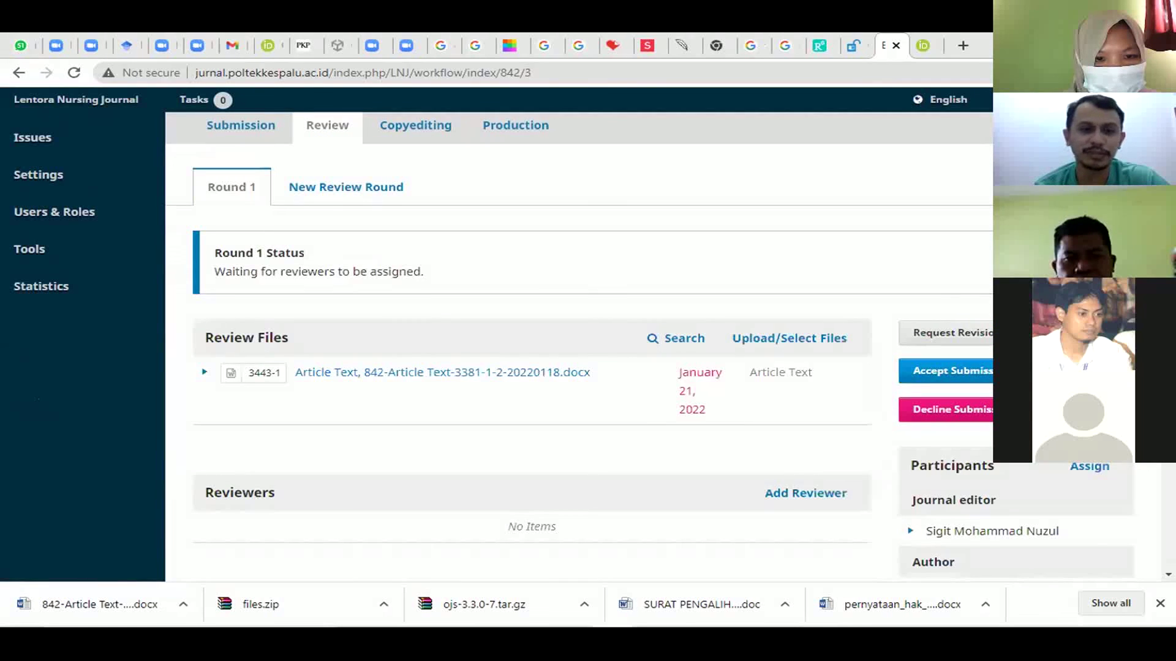
scroll(574, 346, "up", 1)
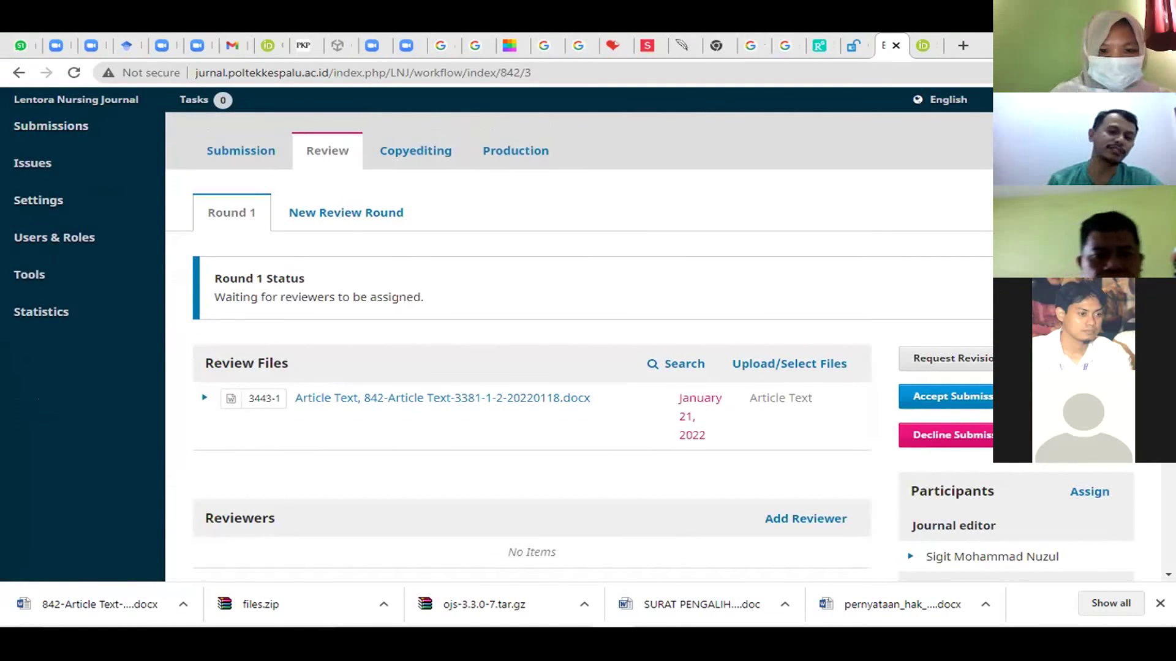
scroll(574, 346, "down", 1)
scroll(573, 346, "down", 1)
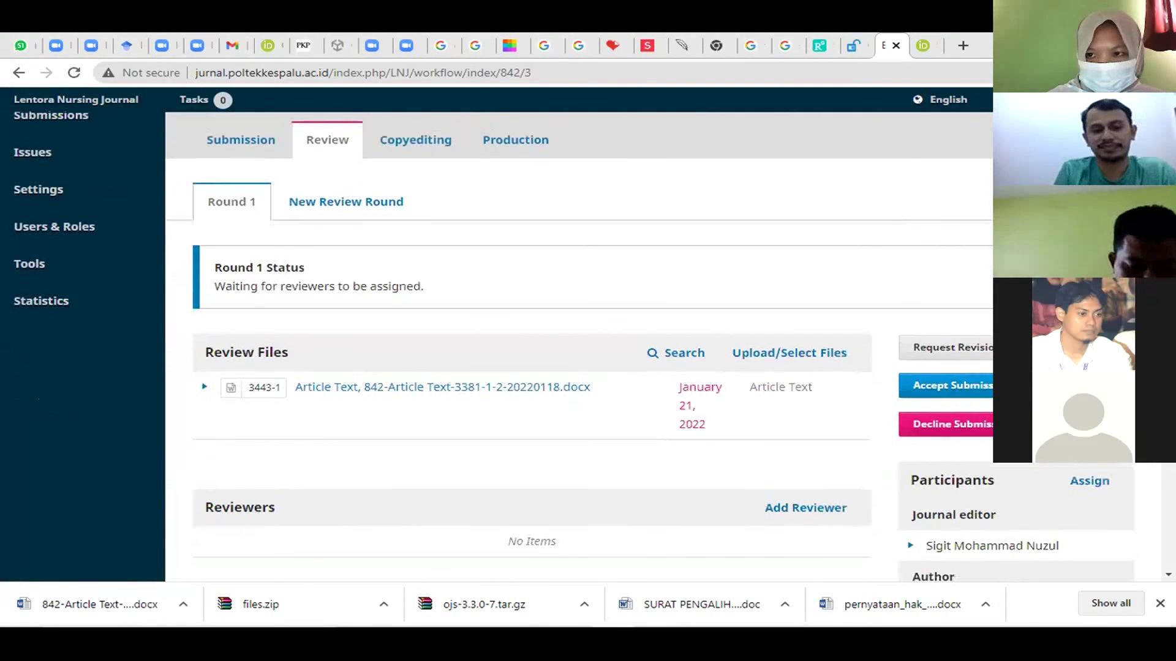
scroll(574, 346, "up", 4)
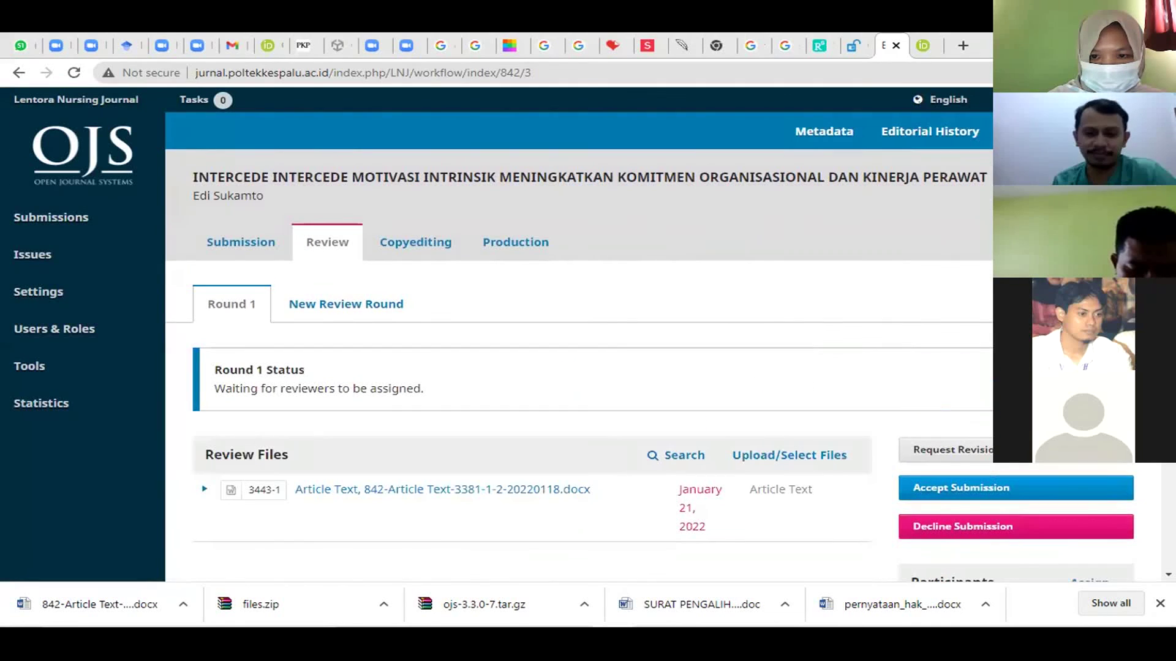
scroll(574, 346, "down", 3)
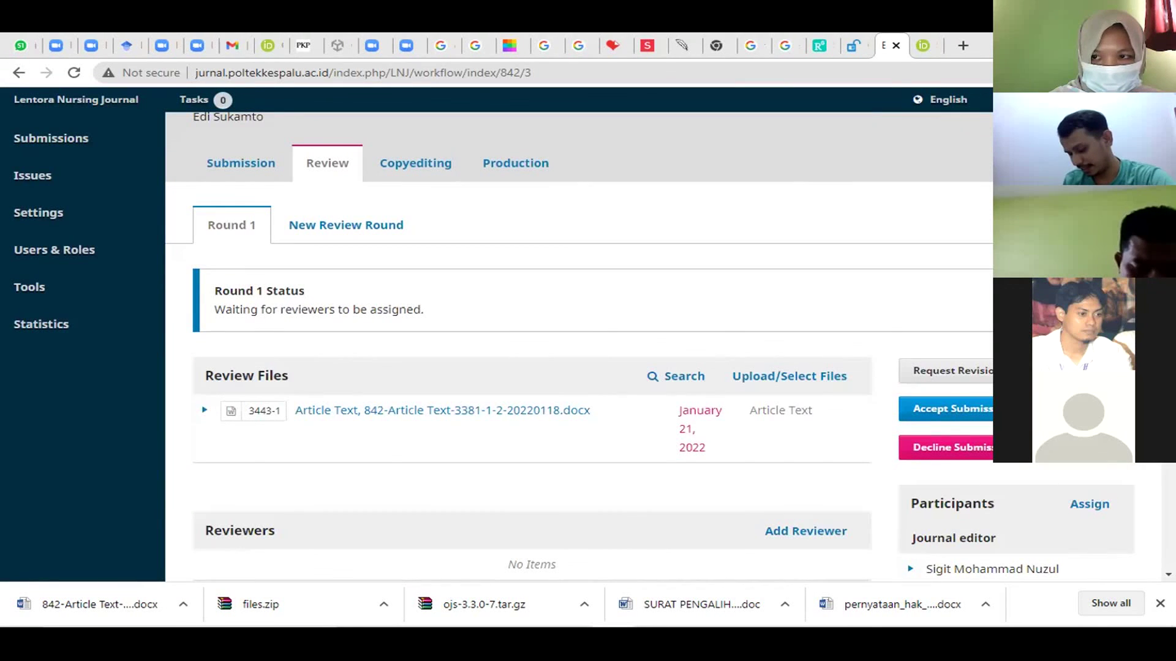
scroll(574, 346, "down", 1)
scroll(574, 346, "down", 3)
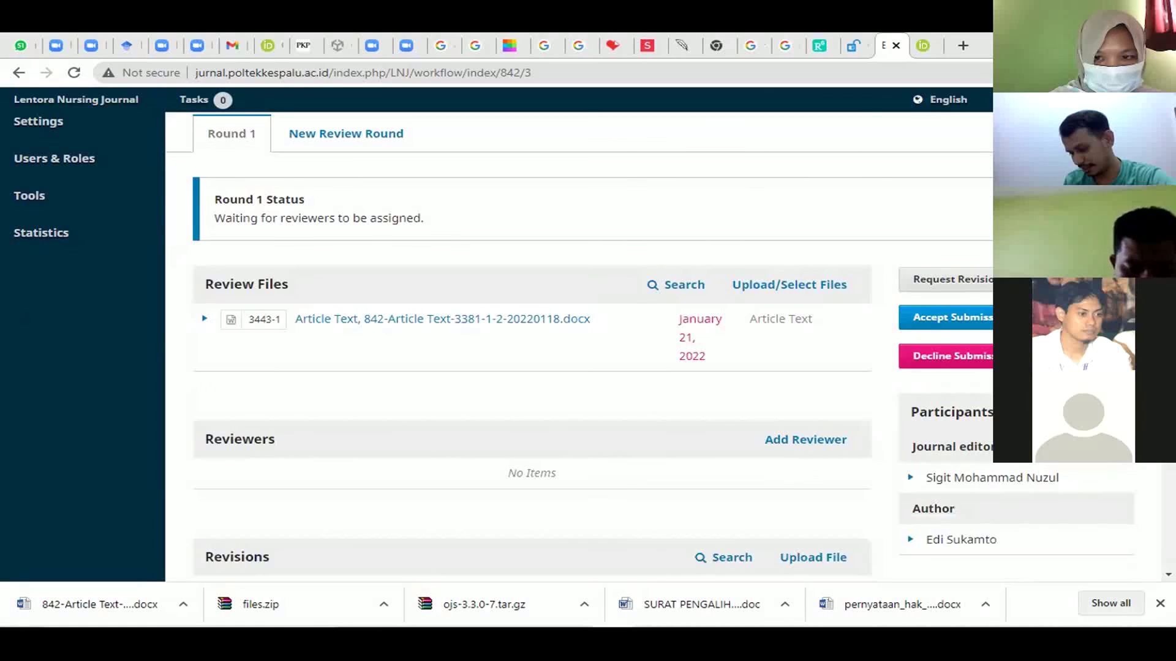
scroll(574, 346, "down", 1)
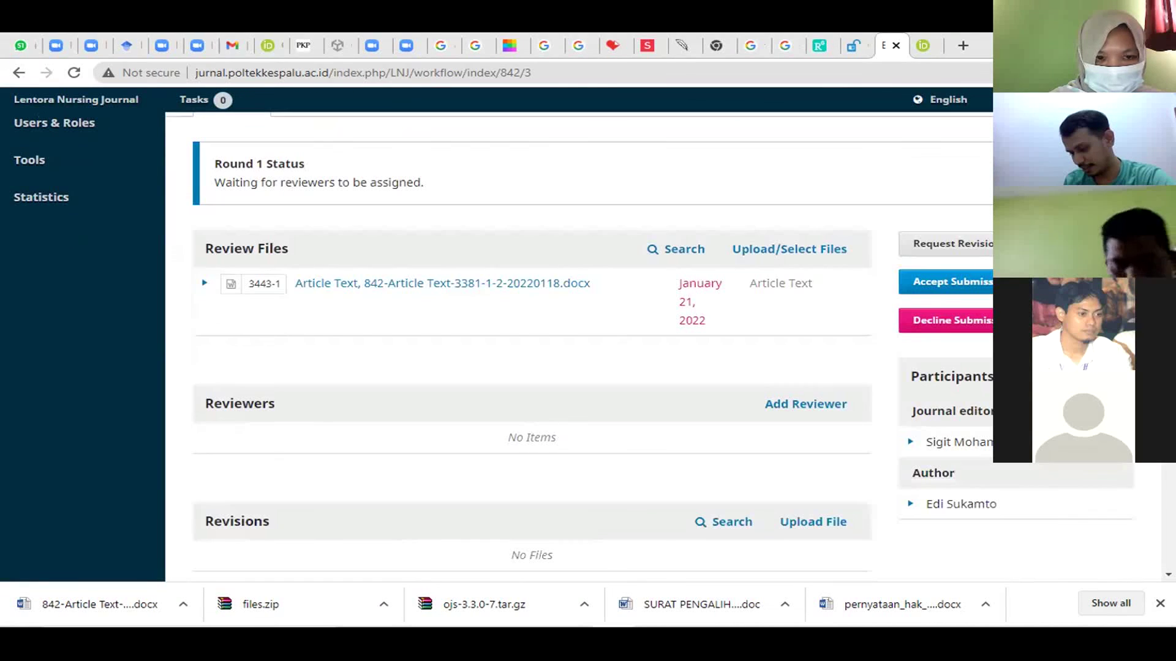
- Add the fourth listed reviewer, from poltekkes kemenkes palu, to Round 1 with the reviewer email enabled
left_click(787, 402)
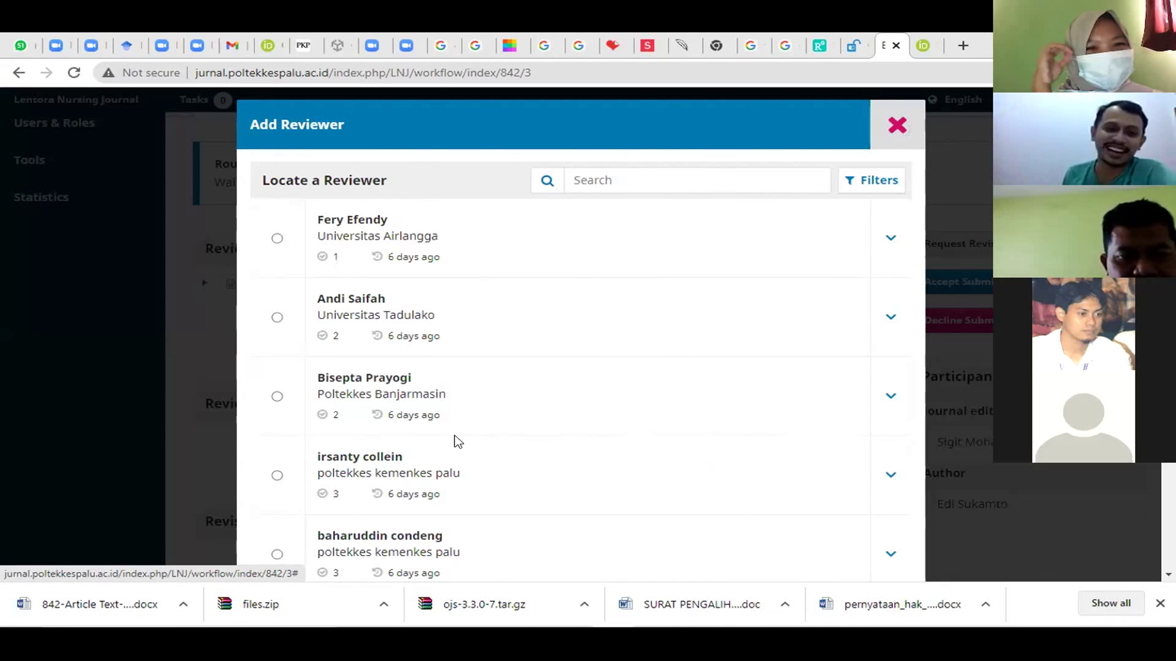
left_click(278, 476)
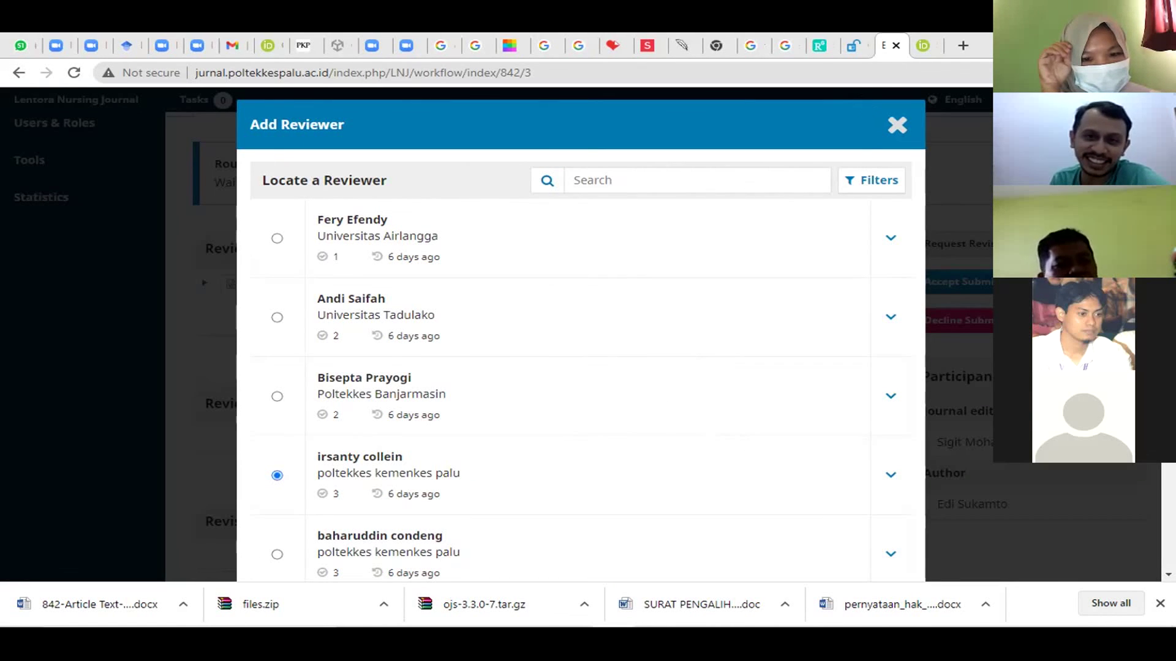
scroll(414, 465, "down", 8)
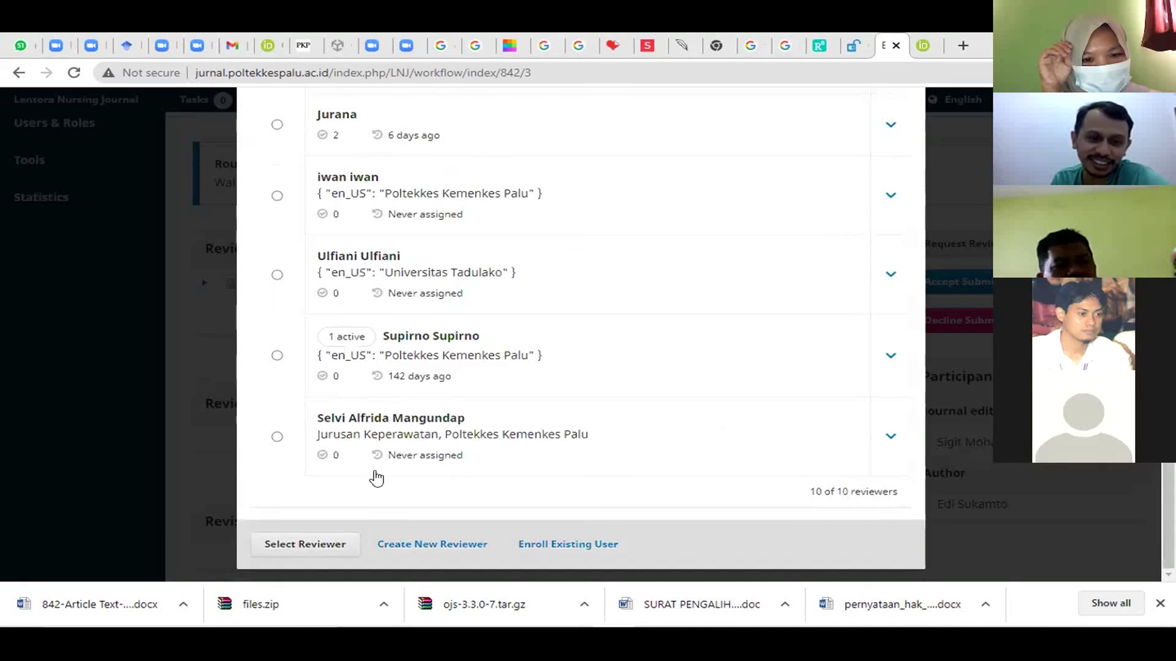
left_click(322, 549)
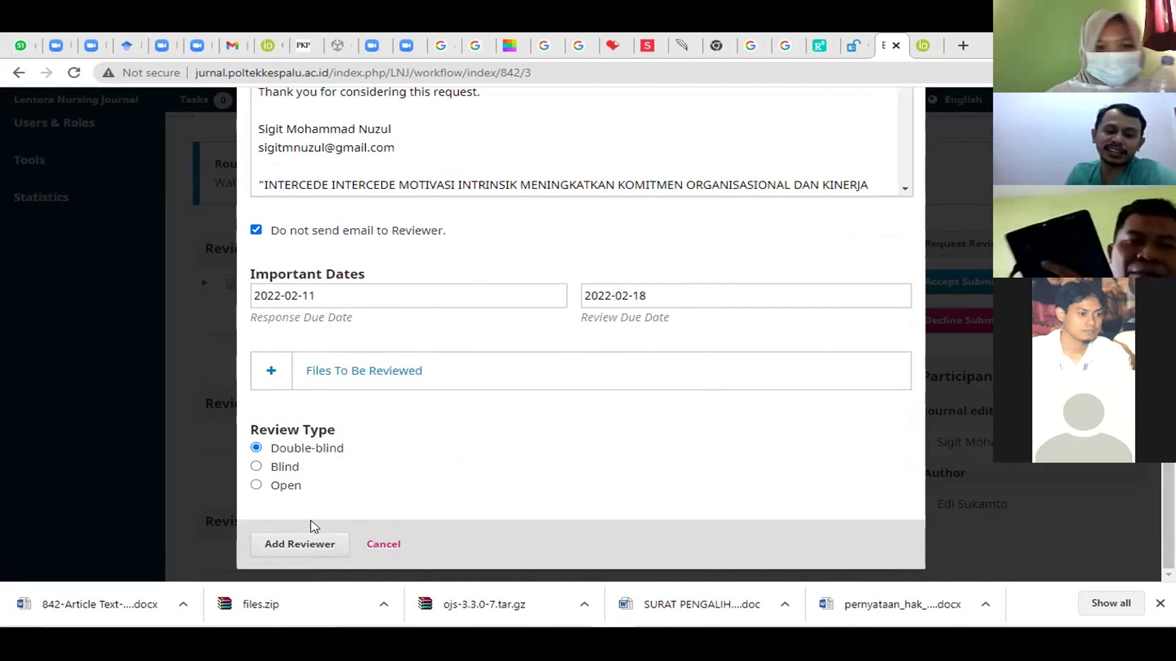
left_click(256, 231)
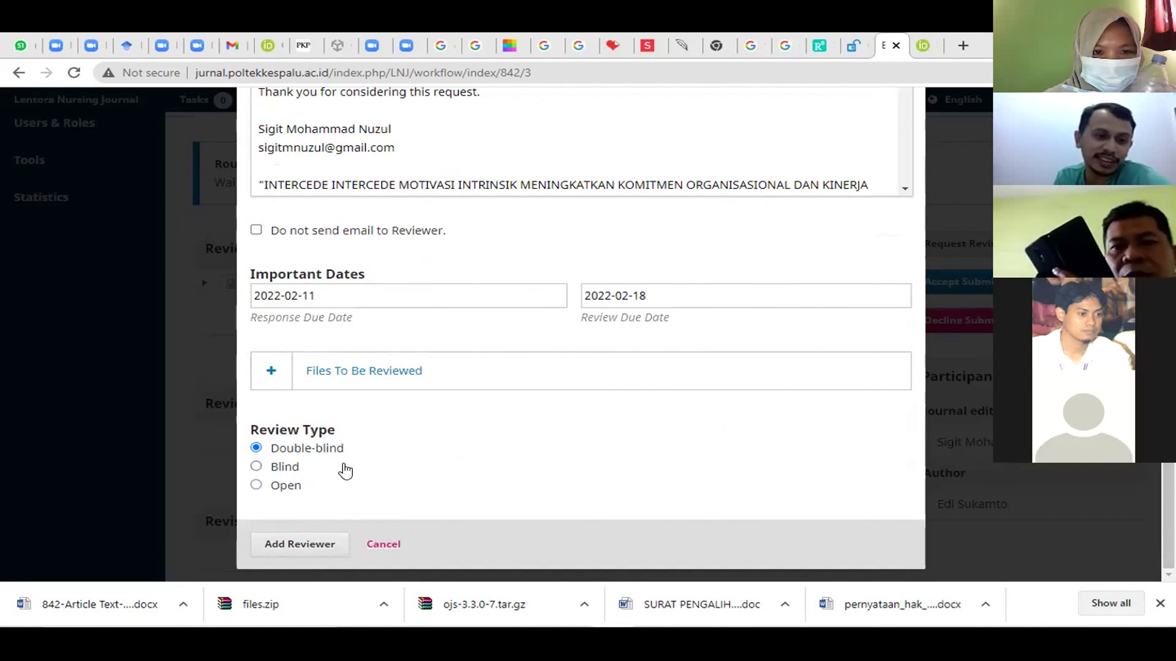
left_click(308, 547)
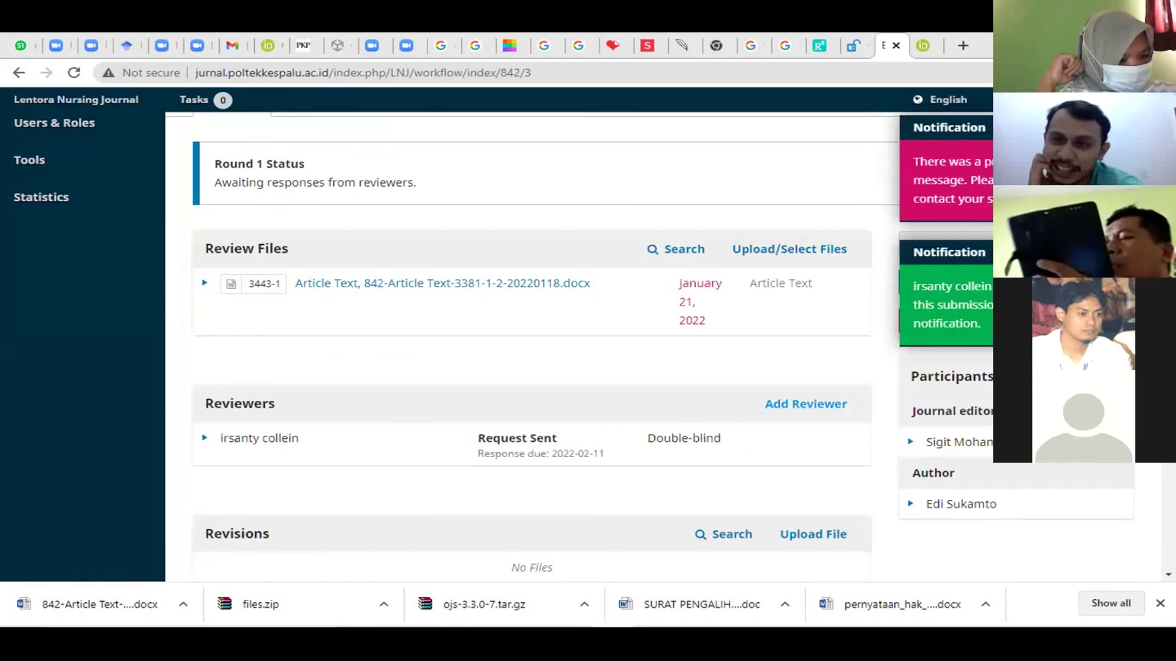
- Open the reviewer selection for Round 1 and look through the listed candidates, trying the fifth, sixth and last entries
left_click(808, 404)
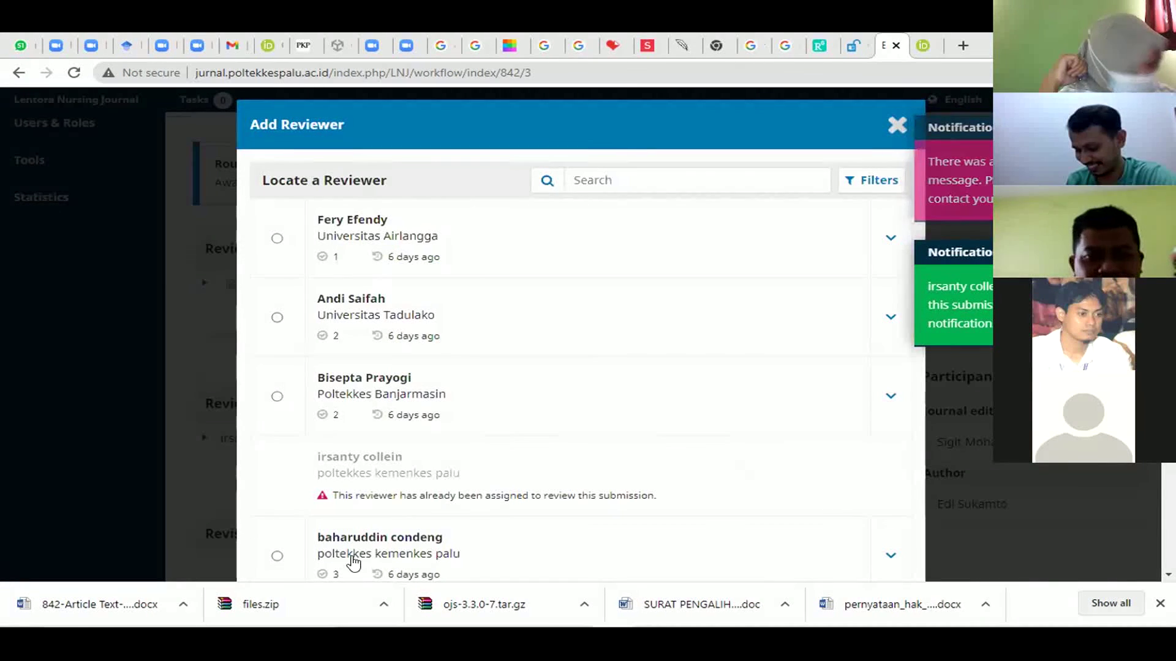
left_click(277, 557)
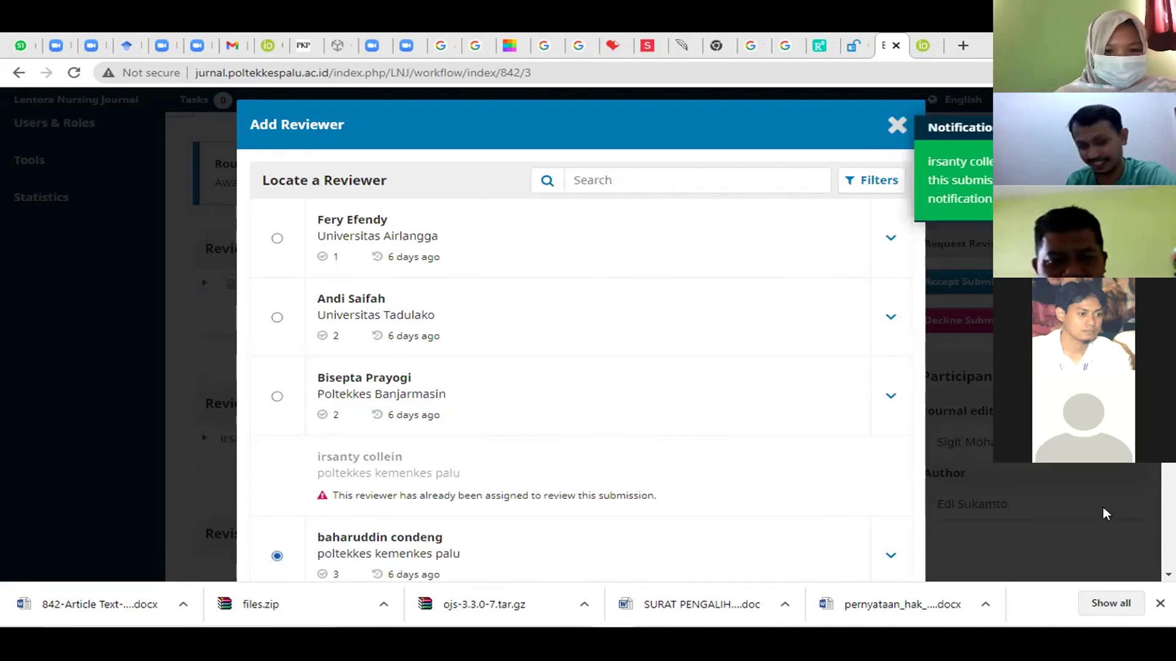
scroll(275, 287, "down", 2)
scroll(273, 293, "down", 4)
left_click(275, 290)
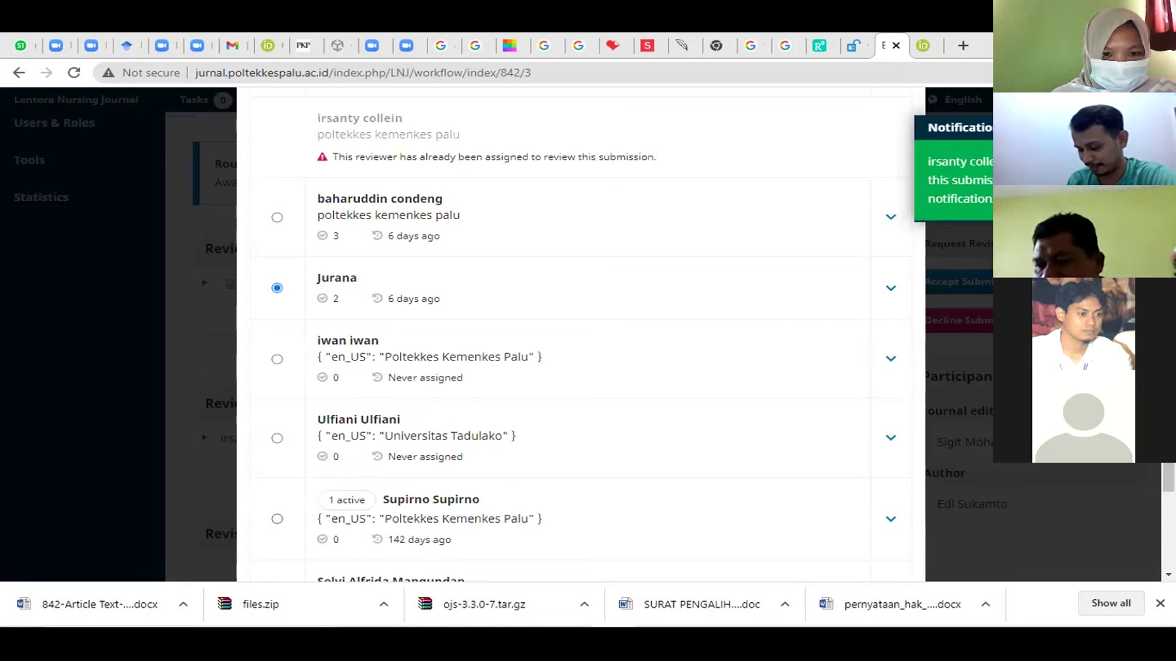
scroll(279, 291, "up", 1)
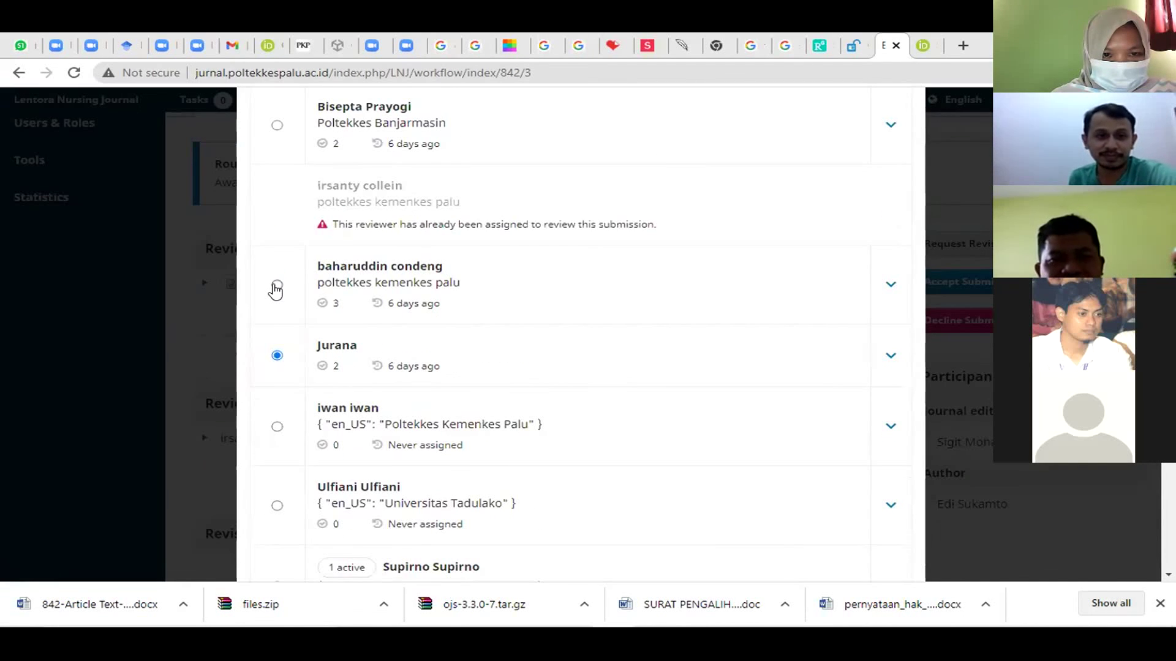
left_click(276, 289)
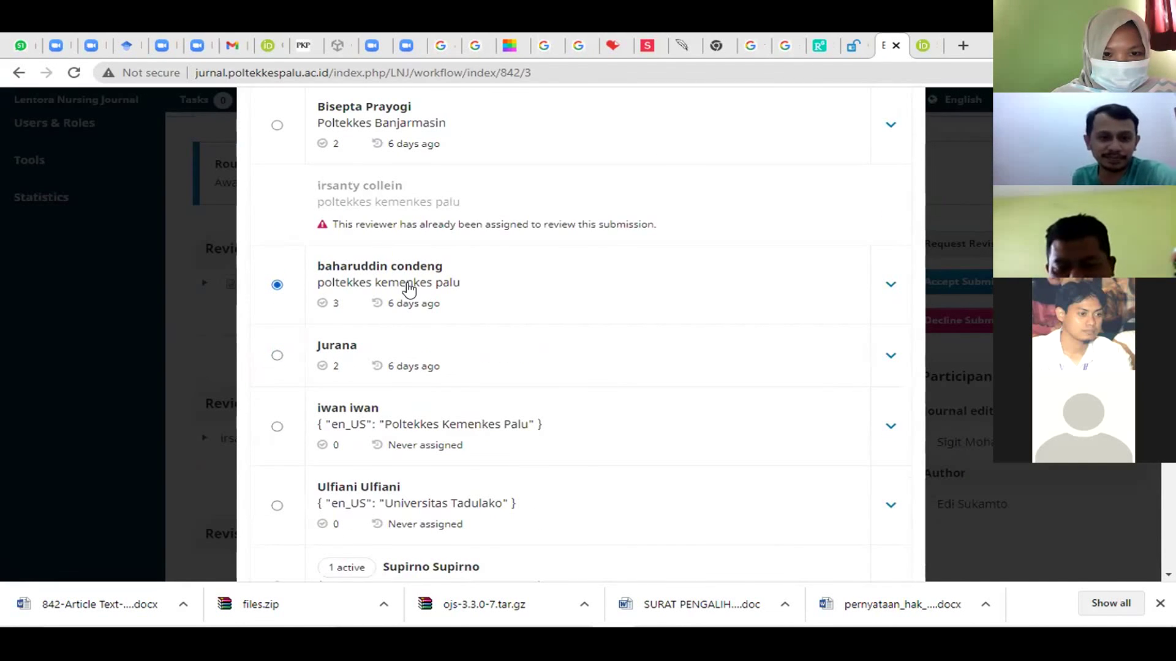
scroll(581, 333, "up", 1)
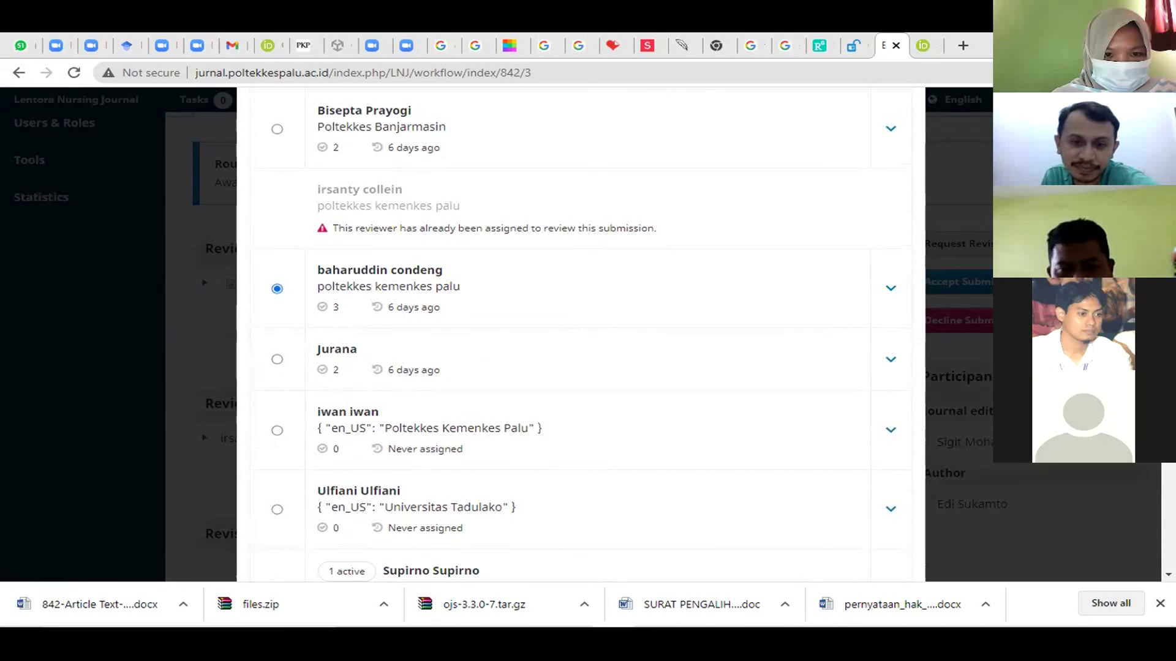
scroll(581, 334, "down", 1)
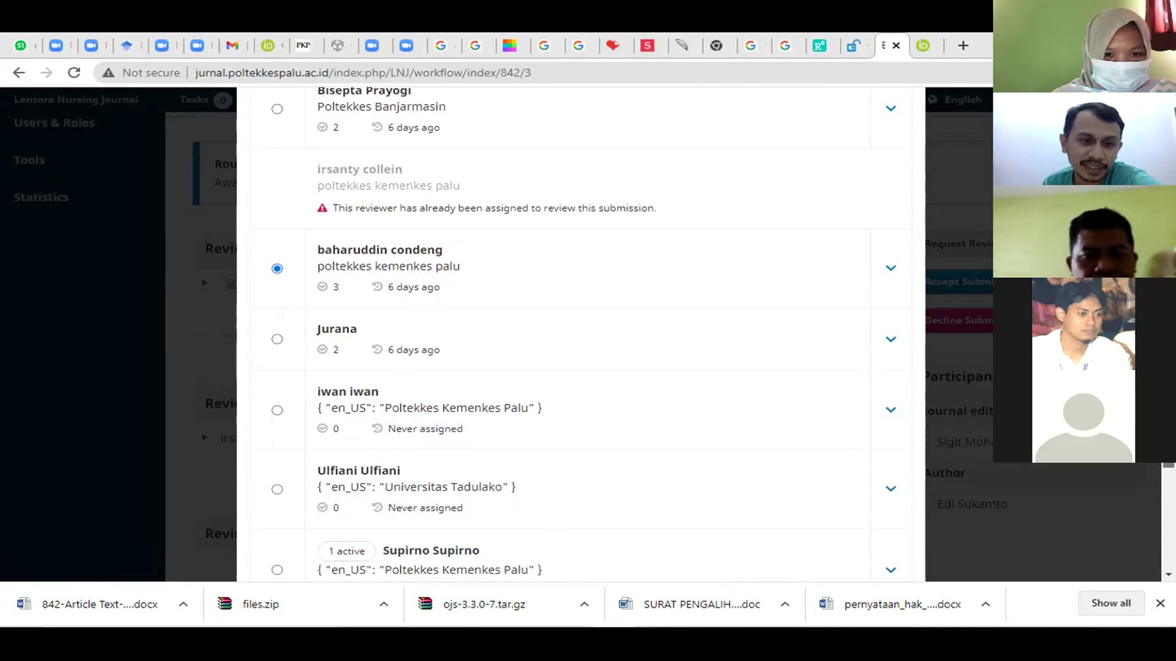
scroll(281, 438, "down", 3)
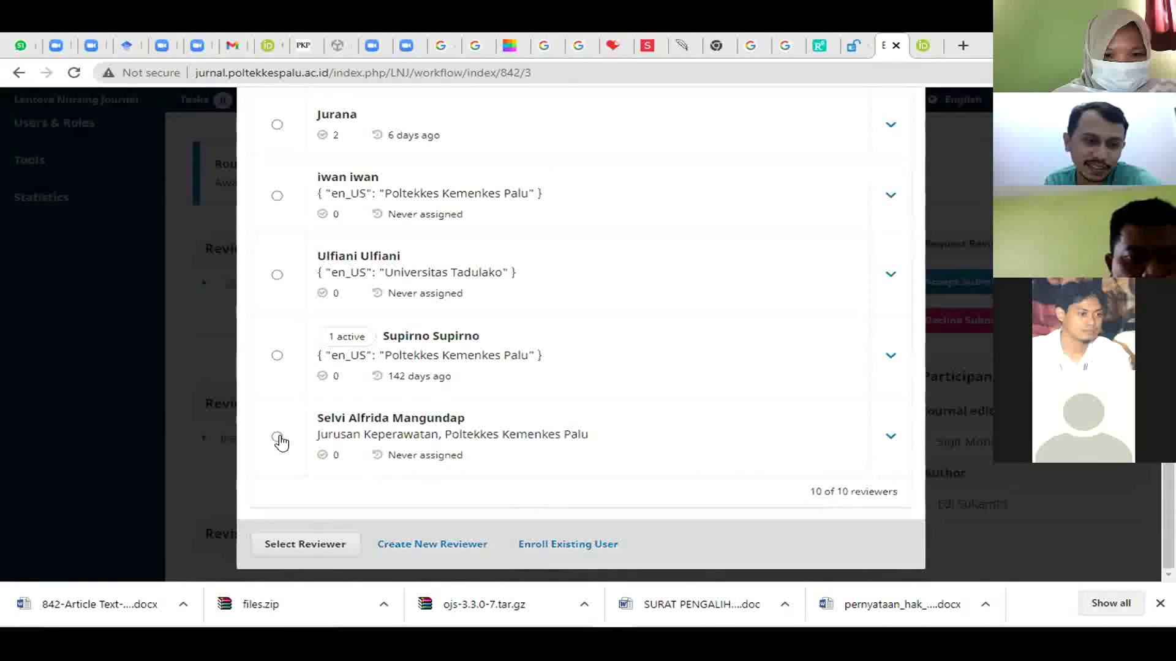
left_click(277, 436)
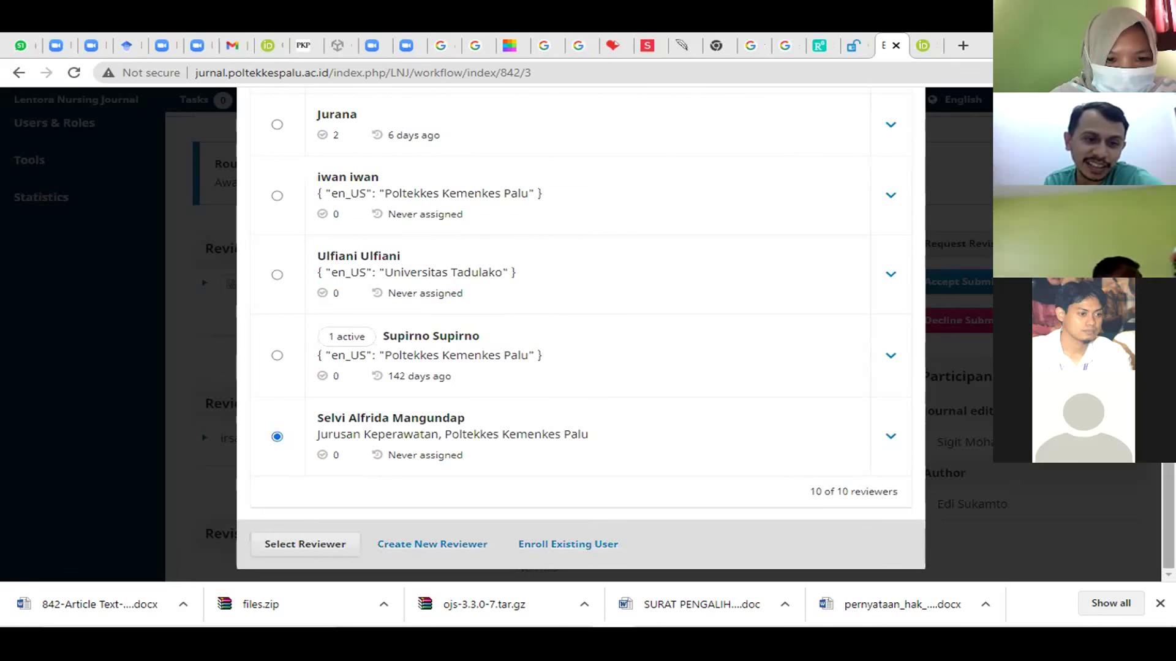
- Add the first listed reviewer, from Universitas Airlangga, to Round 1 as a double-blind review with the reviewer email enabled
scroll(421, 299, "up", 10)
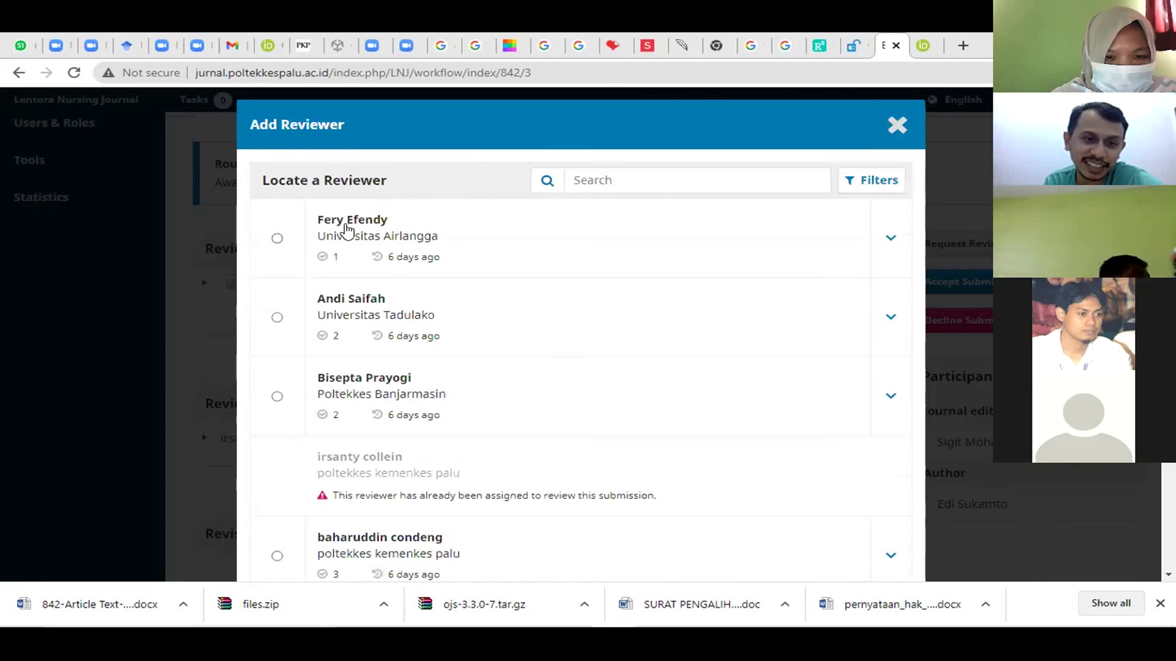
left_click(276, 238)
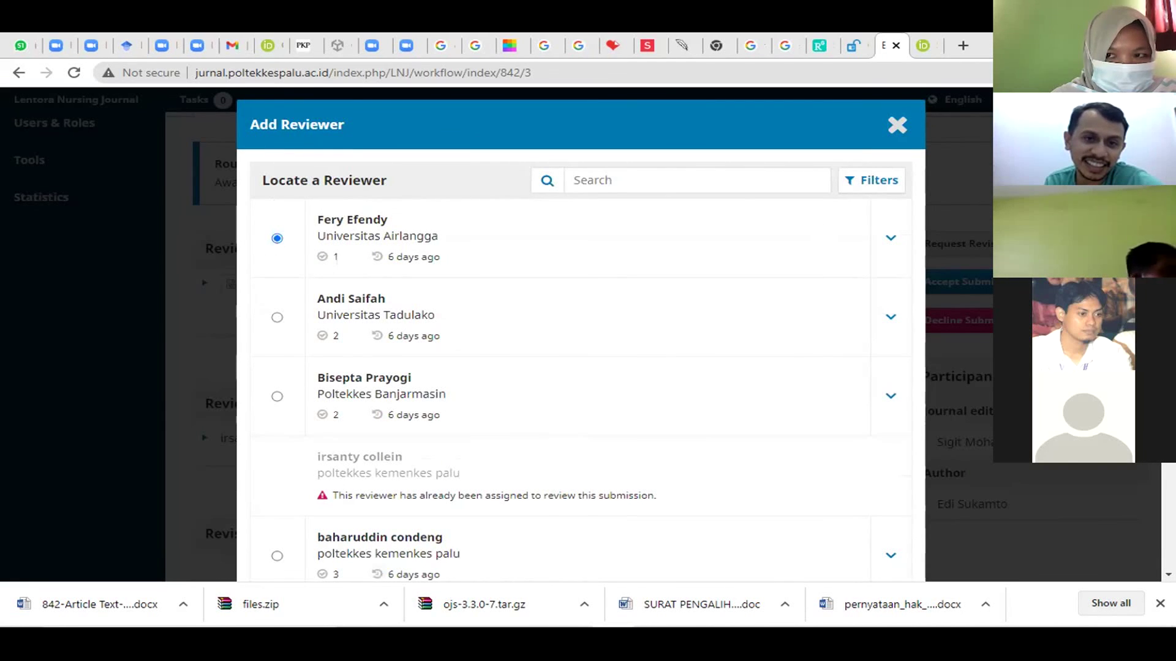
scroll(580, 334, "down", 5)
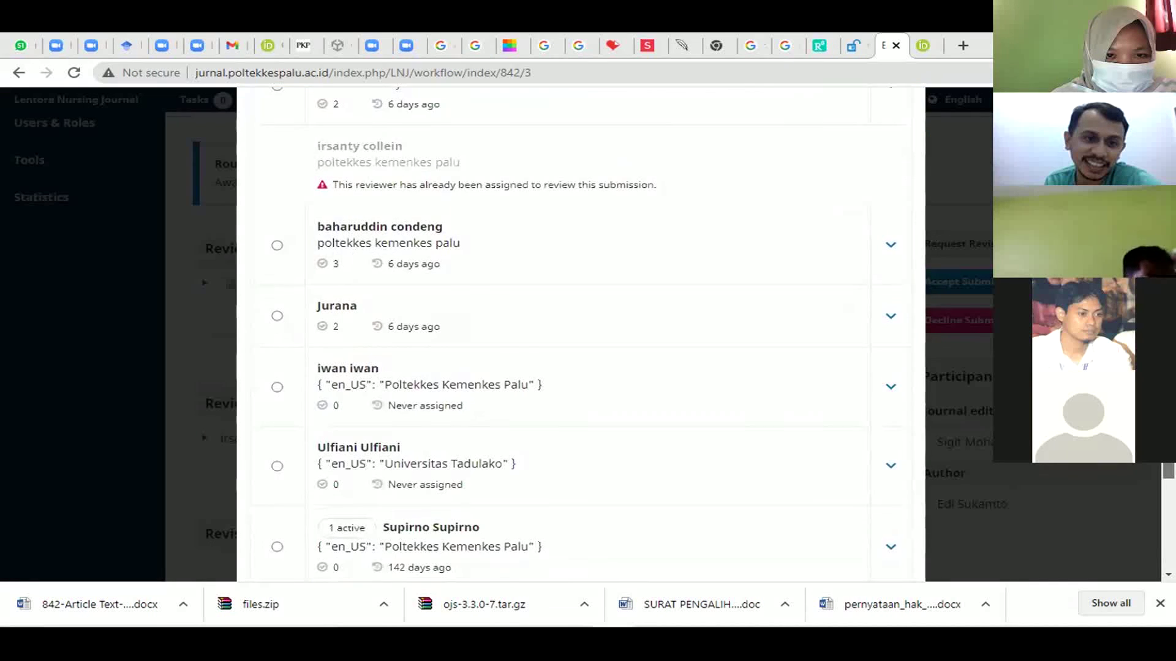
scroll(606, 551, "down", 3)
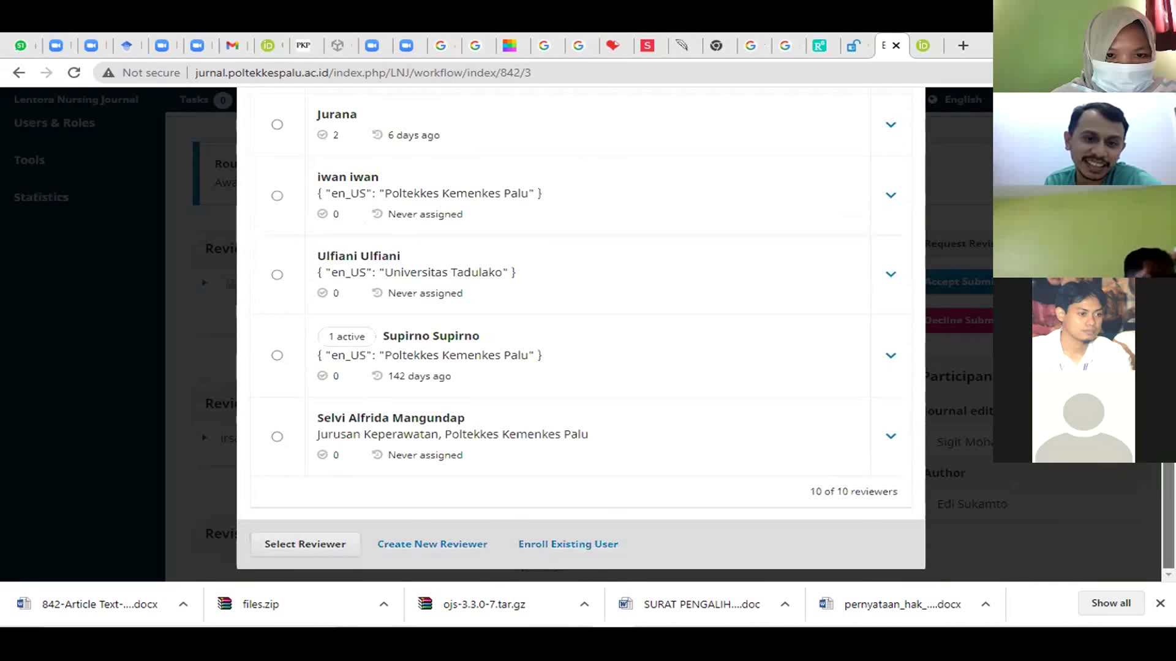
left_click(325, 544)
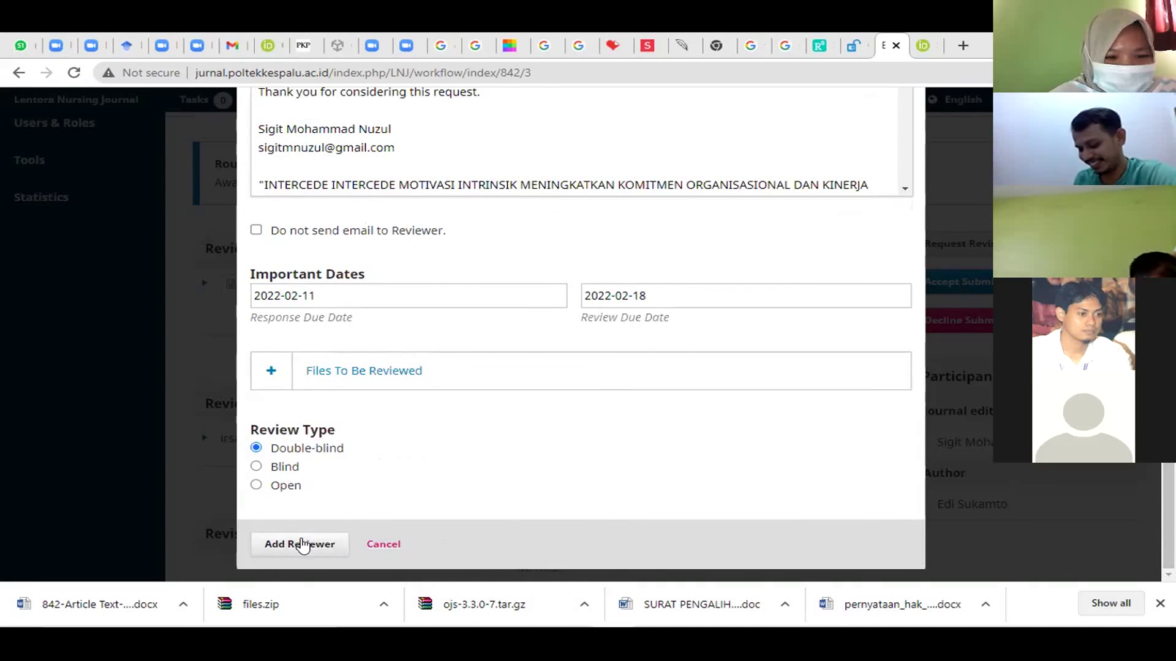
left_click(302, 544)
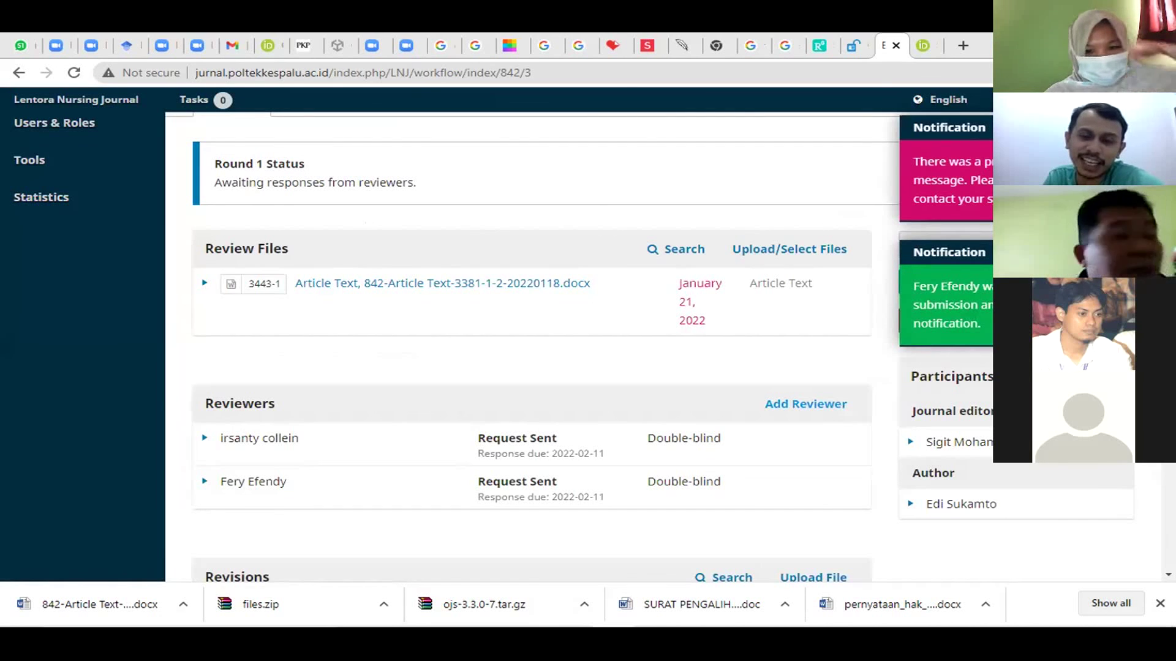
scroll(532, 342, "down", 5)
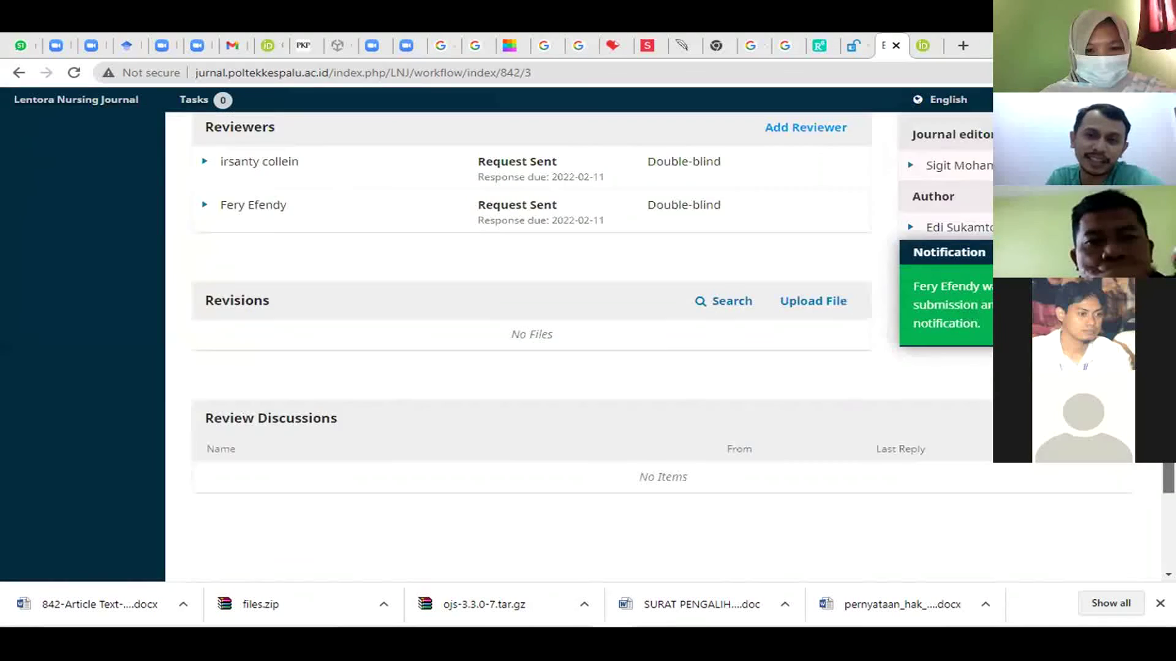
scroll(531, 343, "up", 6)
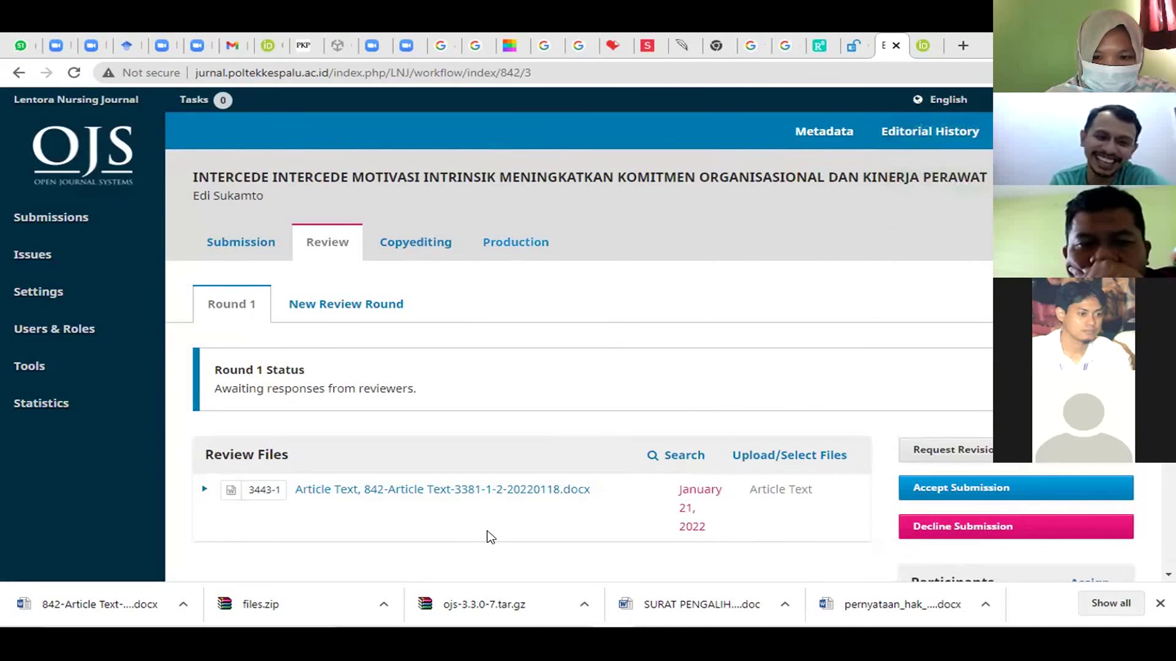
scroll(587, 343, "down", 10)
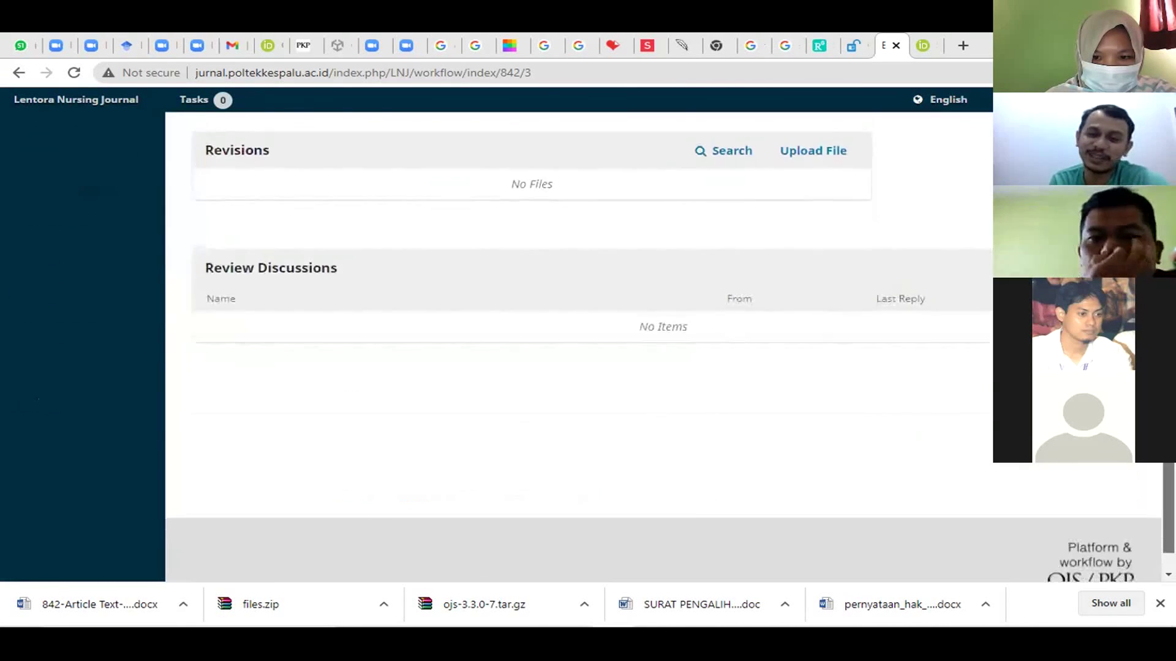
scroll(588, 343, "up", 6)
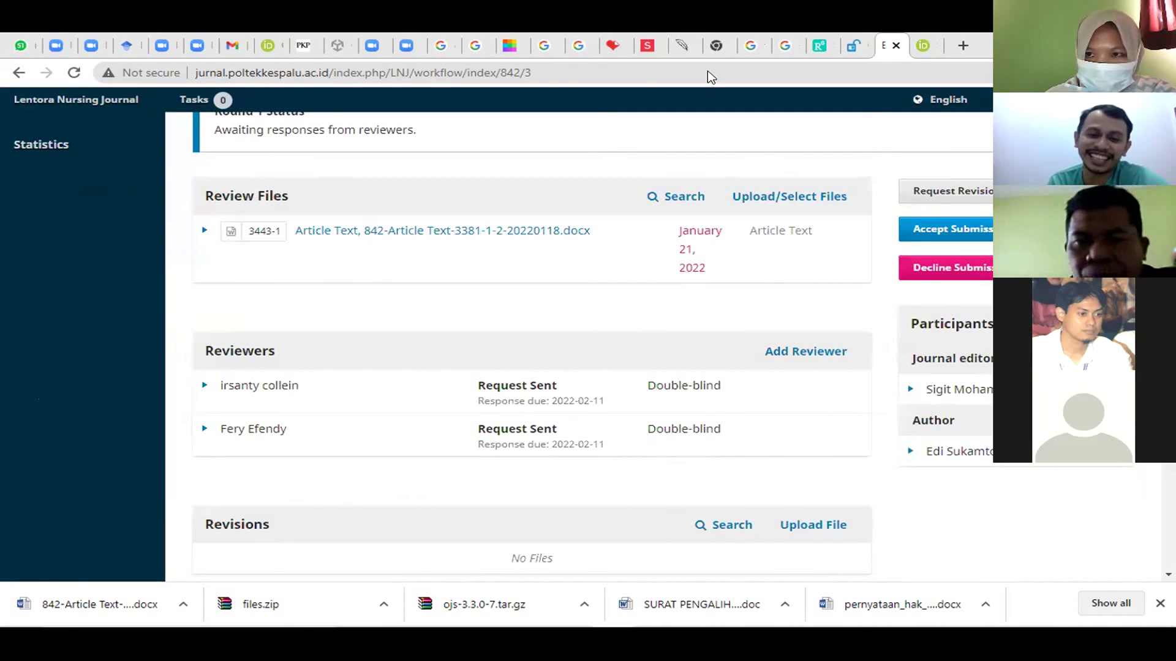